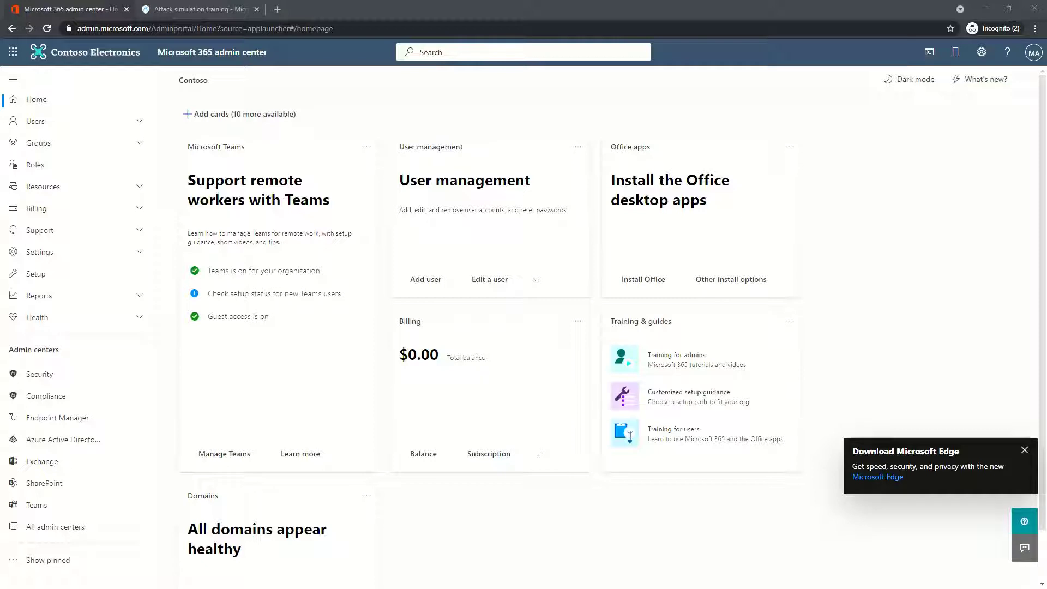
Switch to the Attack simulation training overview, which shows 98% of users unsimulated
{"action": "left_click", "coordinate": [186, 10]}
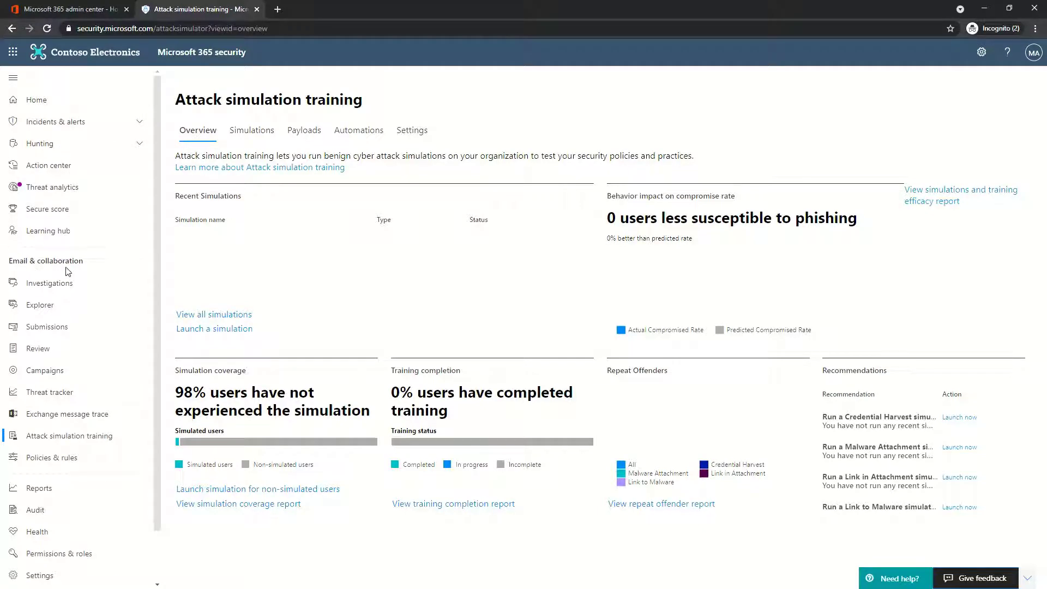
Reload the Attack simulation training overview and launch a new simulation
{"action": "scroll", "coordinate": [67, 272], "scroll_direction": "down", "scroll_amount": 2}
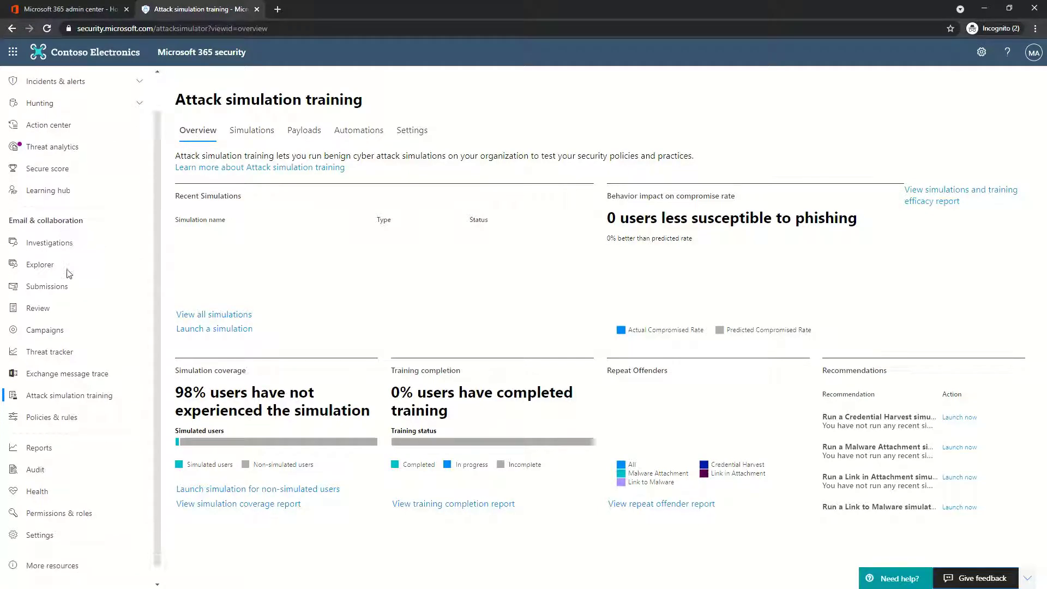
{"action": "left_click", "coordinate": [74, 385]}
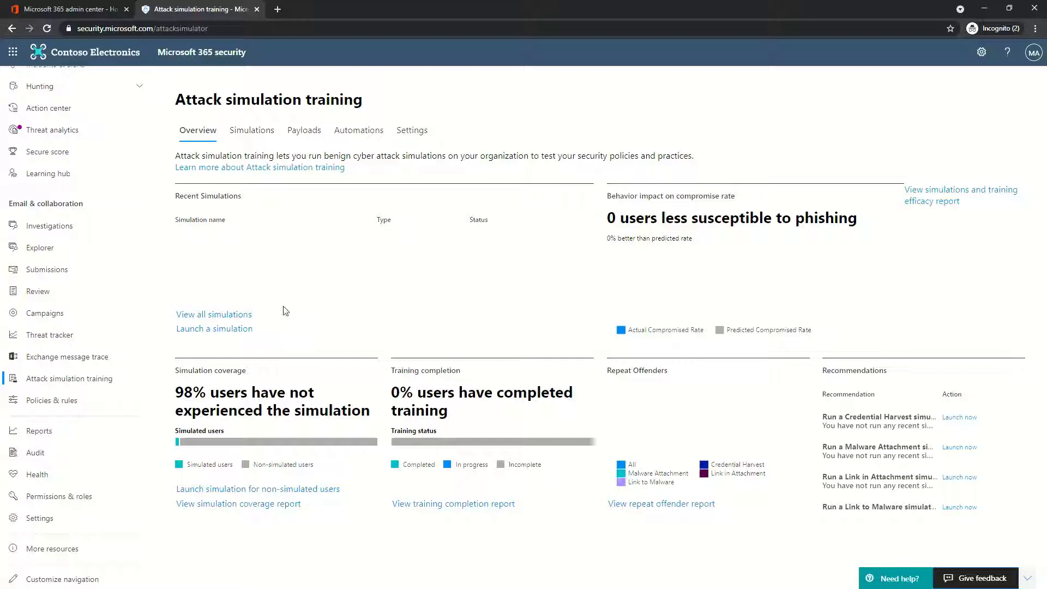
{"action": "left_click", "coordinate": [225, 329]}
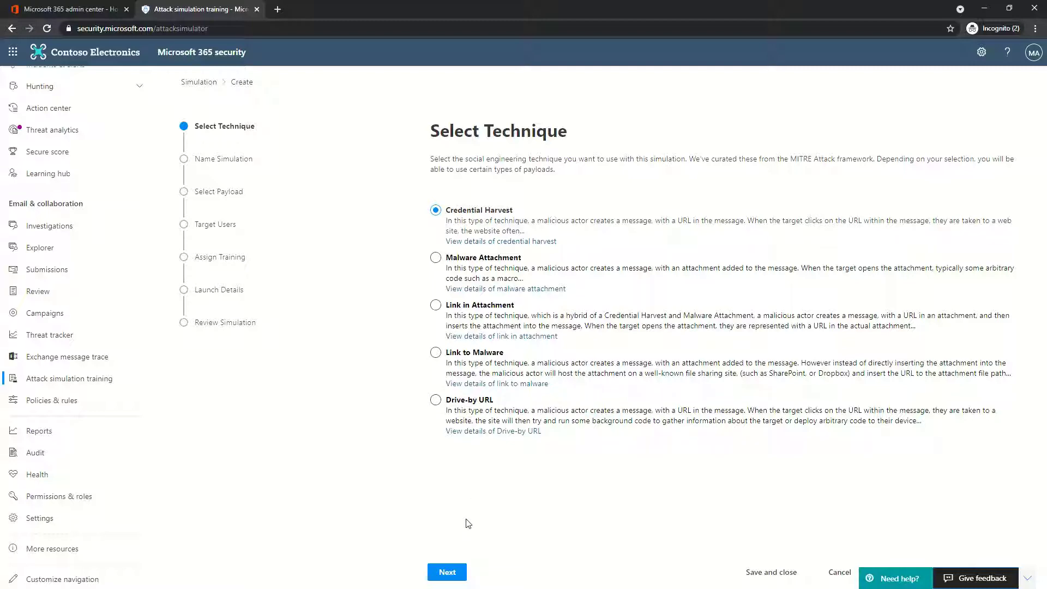
Accept Credential Harvest as the technique and go to the Name Simulation step
{"action": "left_click", "coordinate": [457, 576]}
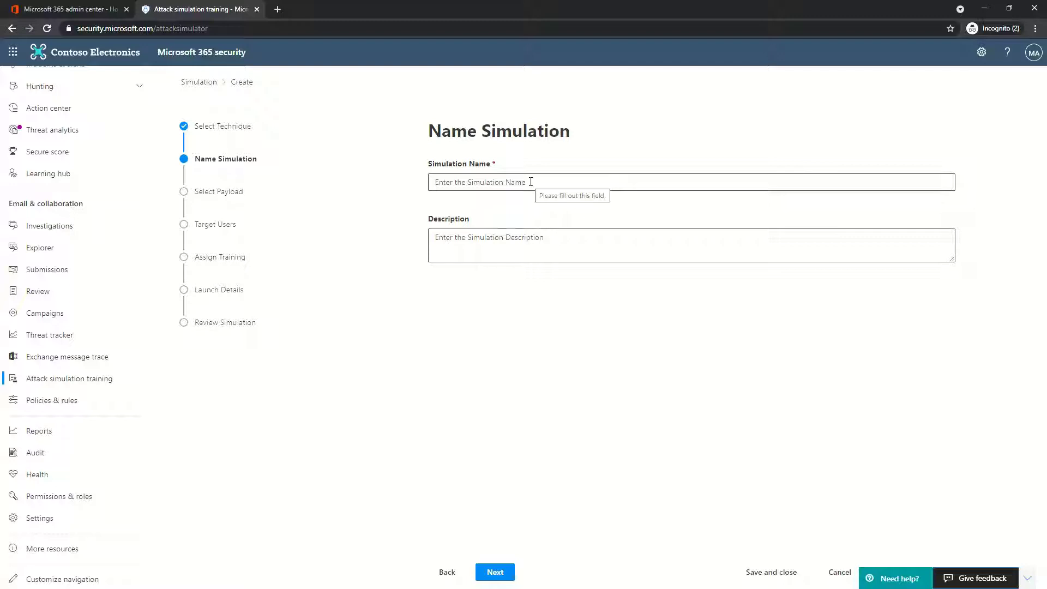
Use 'Phishing Simulation' as both the simulation name and description, then continue to payloads
{"action": "left_click", "coordinate": [531, 182]}
{"action": "type", "text": "Phishing Simulation"}
{"action": "key", "text": "ctrl+a"}
{"action": "key", "text": "ctrl+c"}
{"action": "left_click", "coordinate": [524, 246]}
{"action": "key", "text": "ctrl+v"}
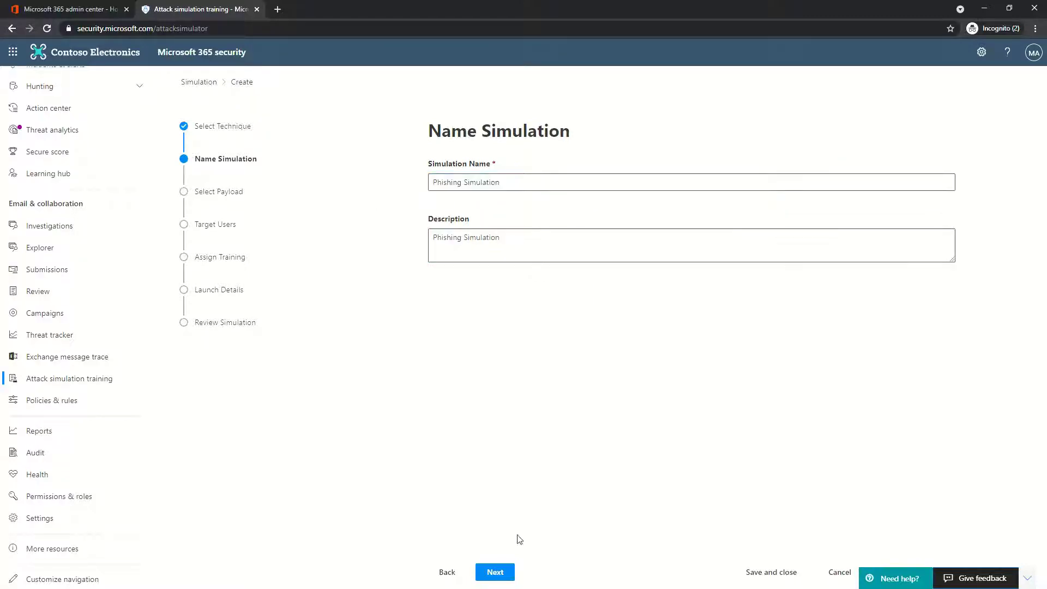
{"action": "left_click", "coordinate": [495, 571]}
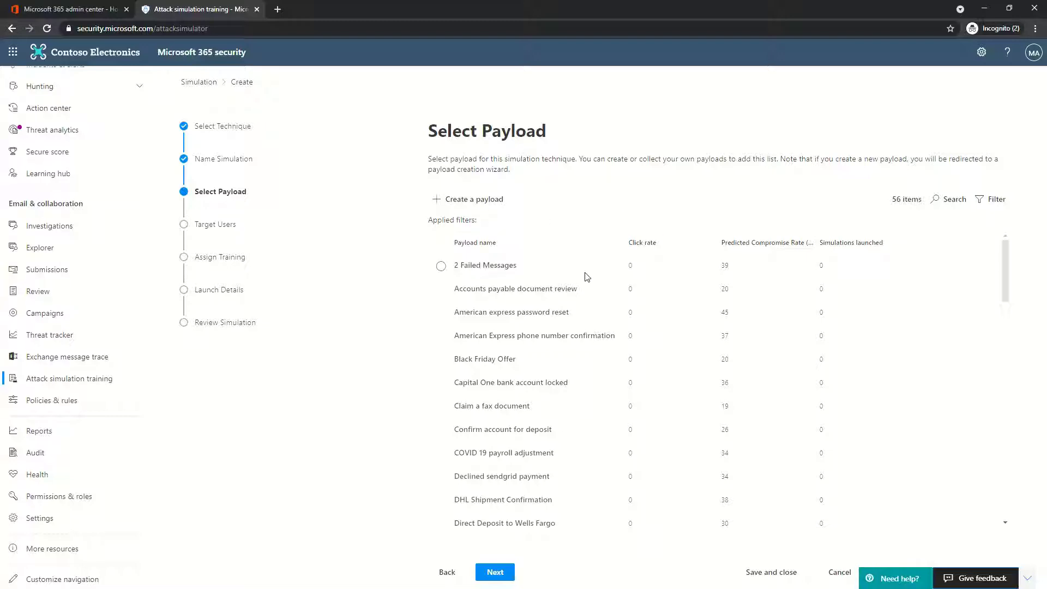
Pick the 'Full mailbox notice' payload from the list and continue to Target Users
{"action": "scroll", "coordinate": [627, 415], "scroll_direction": "down", "scroll_amount": 5}
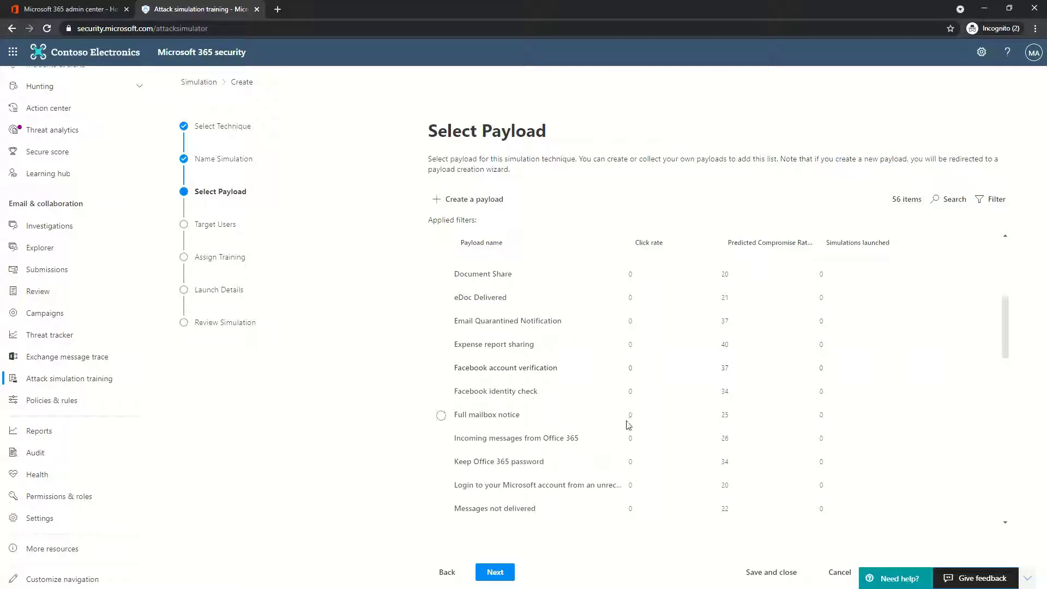
{"action": "scroll", "coordinate": [627, 425], "scroll_direction": "up", "scroll_amount": 5}
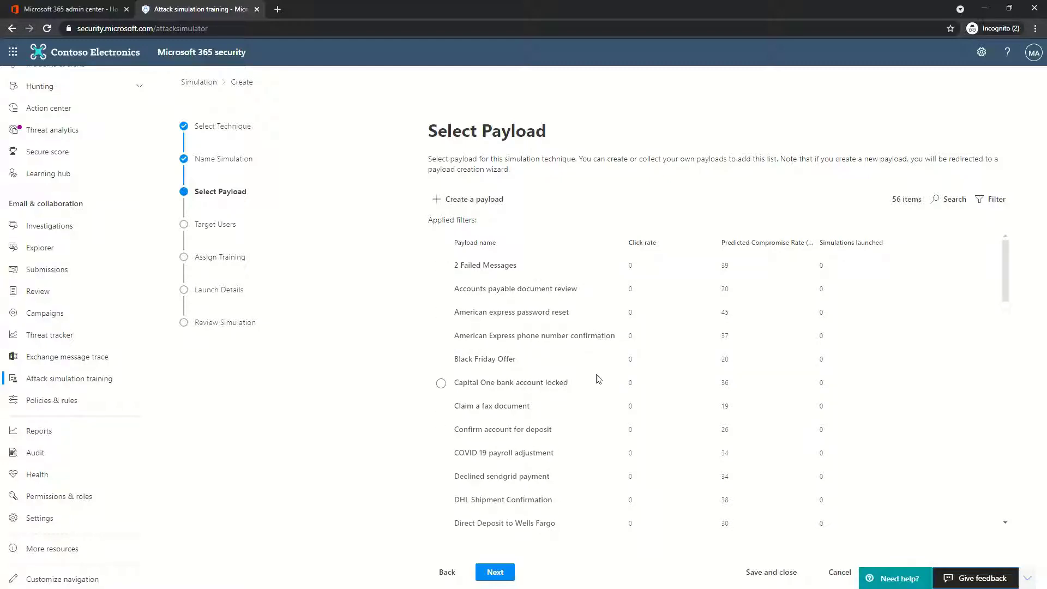
{"action": "scroll", "coordinate": [598, 379], "scroll_direction": "down", "scroll_amount": 4}
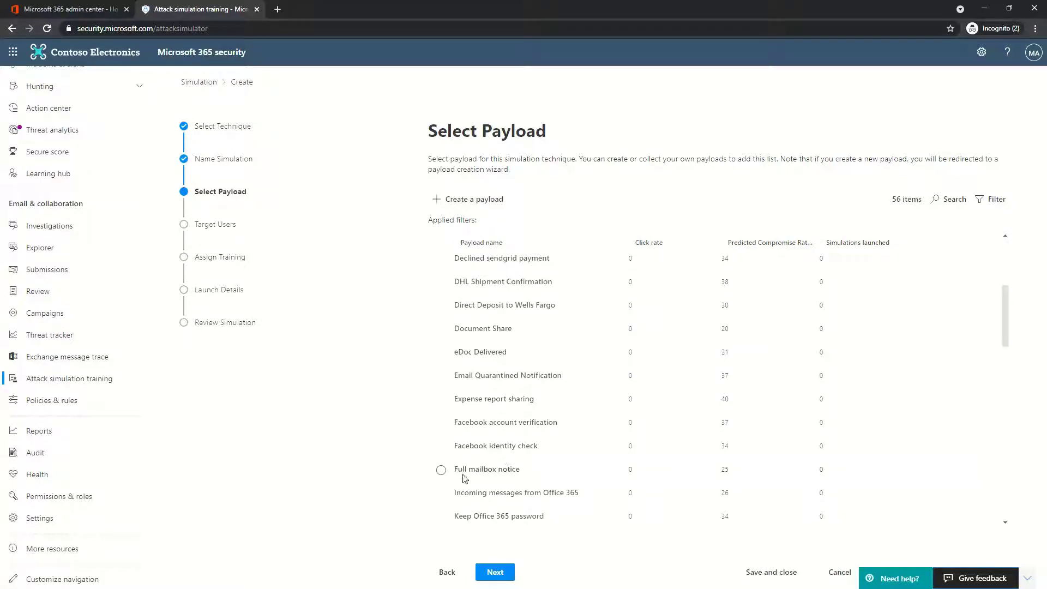
{"action": "left_click", "coordinate": [441, 469]}
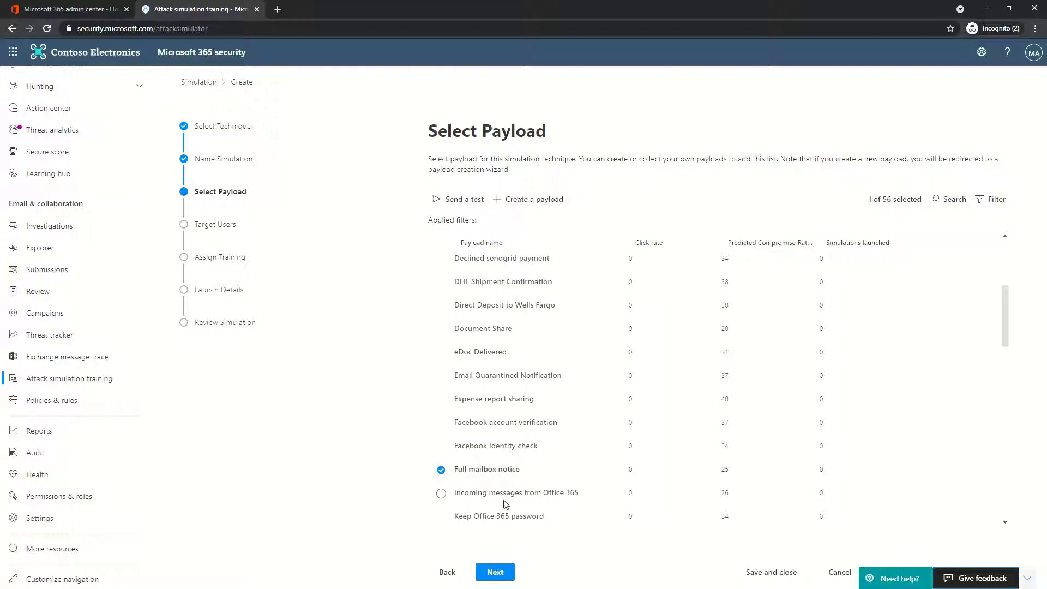
{"action": "left_click", "coordinate": [497, 573]}
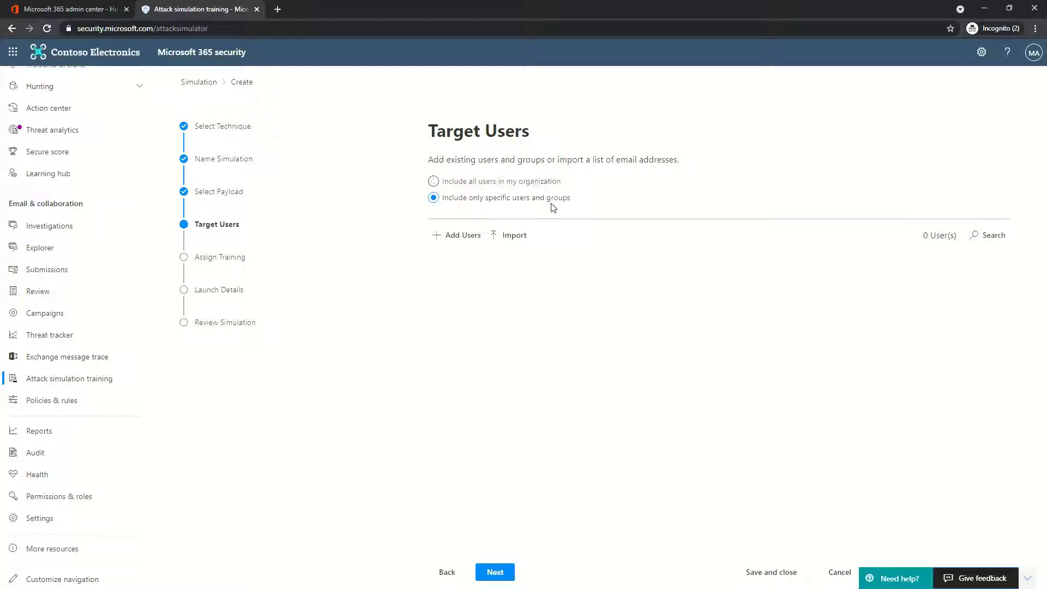
Search for the target user by name, add that single user, and continue to Assign Training
{"action": "left_click", "coordinate": [459, 247]}
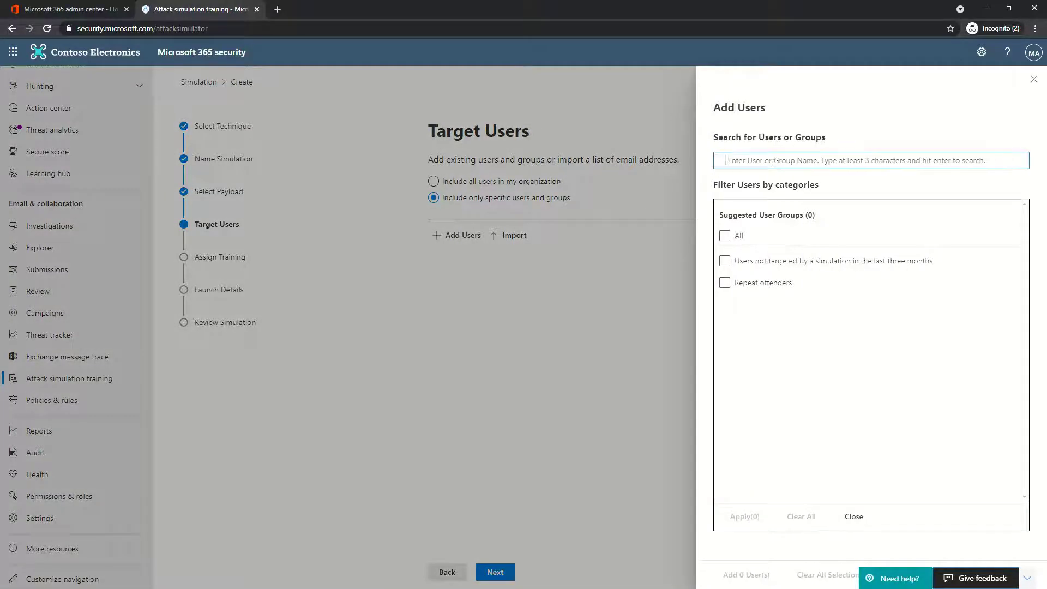
{"action": "type", "text": "dane"}
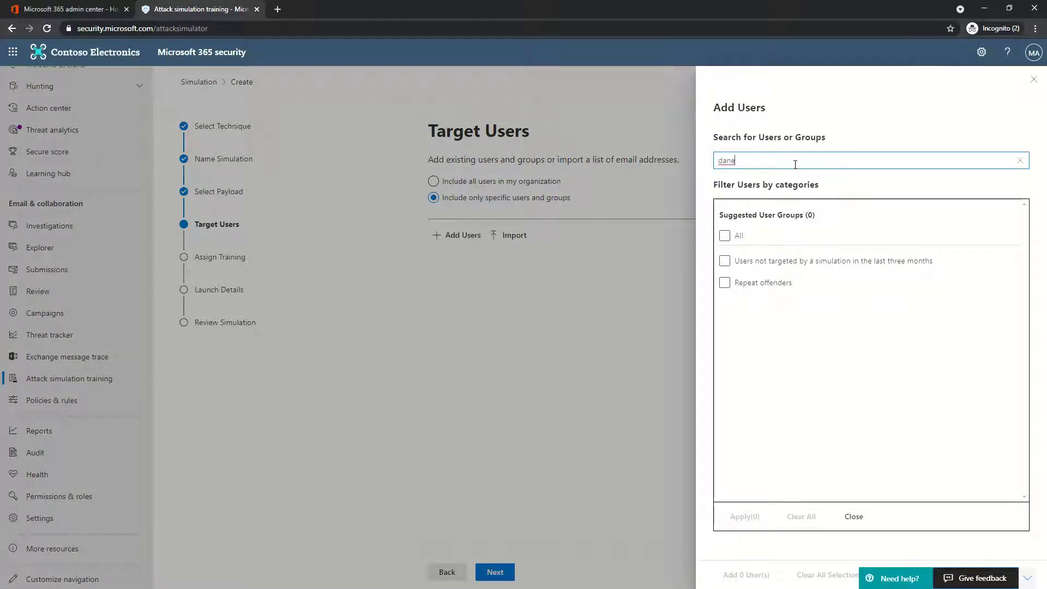
{"action": "key", "text": "Return"}
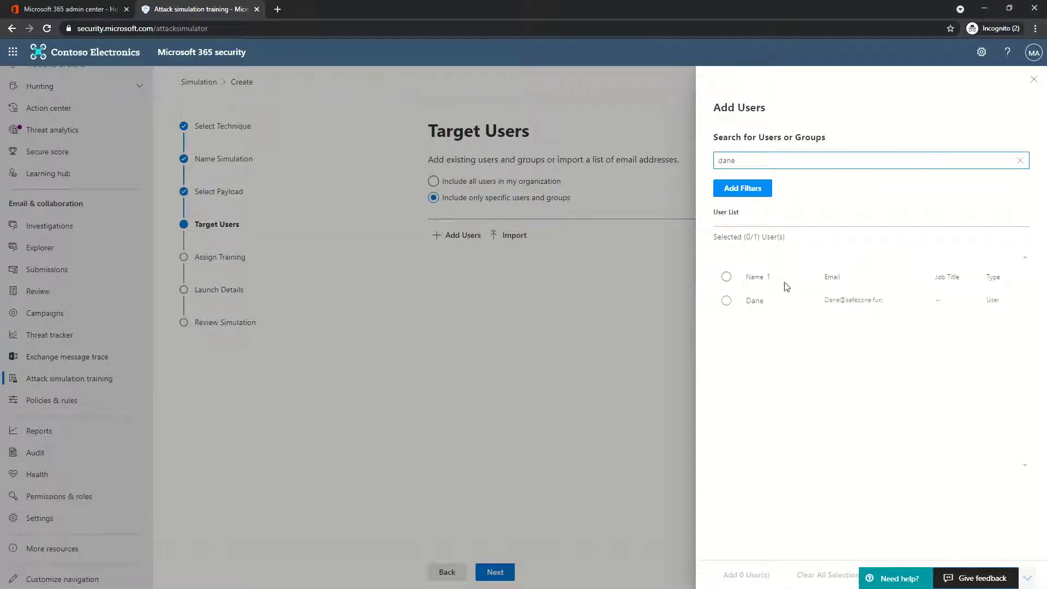
{"action": "left_click", "coordinate": [728, 301]}
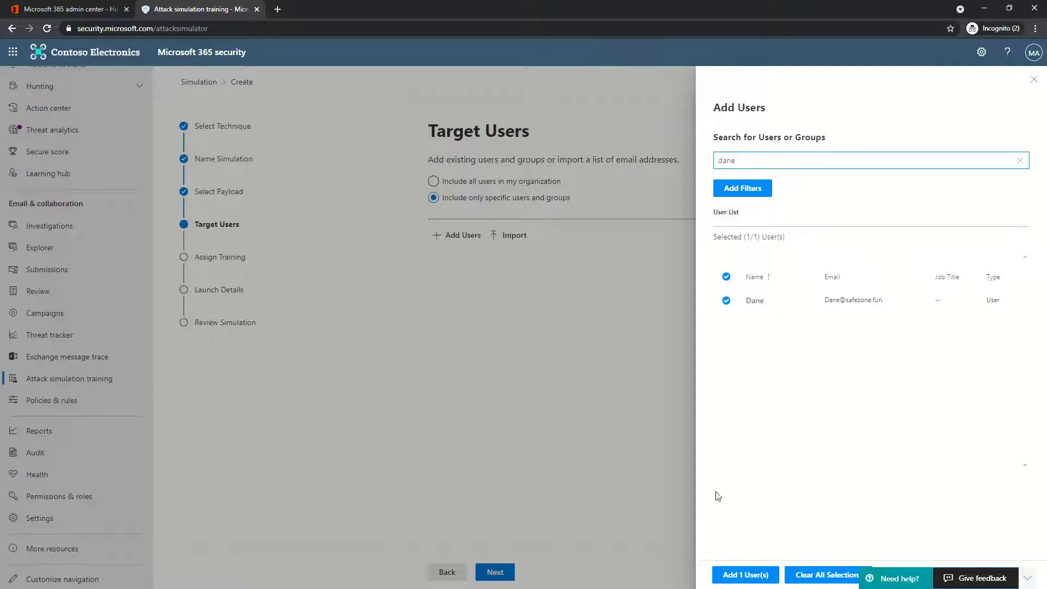
{"action": "left_click", "coordinate": [745, 575]}
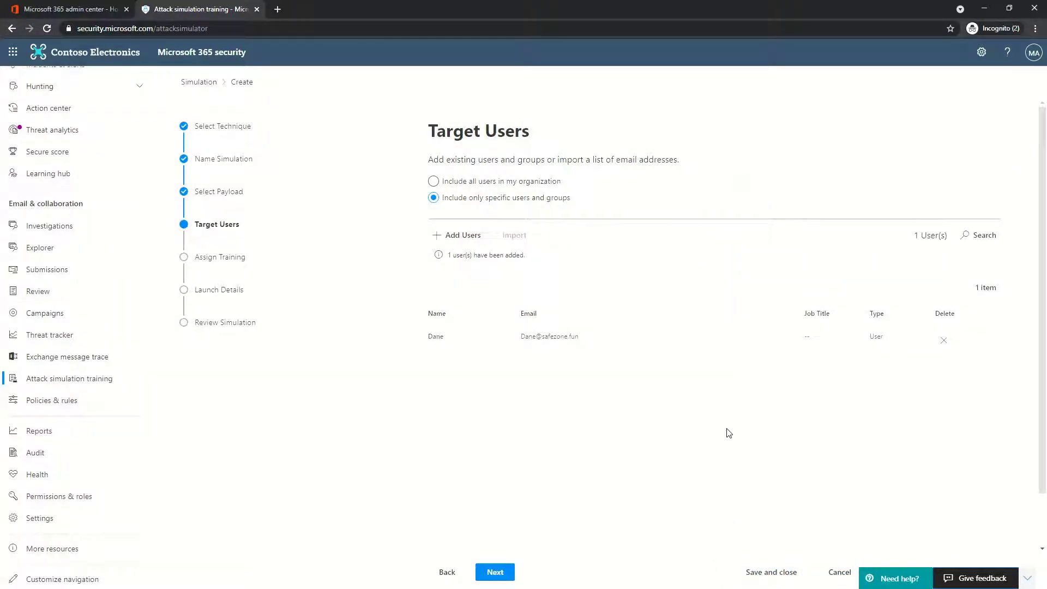
{"action": "left_click", "coordinate": [496, 572]}
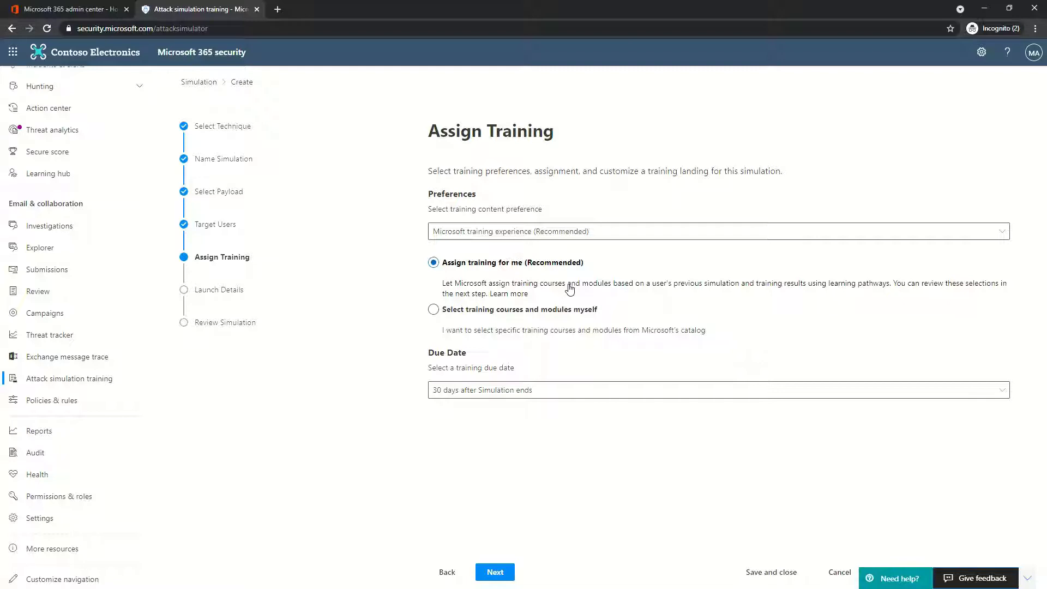
Change the training Due Date to '7 days after Simulation ends'
{"action": "left_click", "coordinate": [534, 392]}
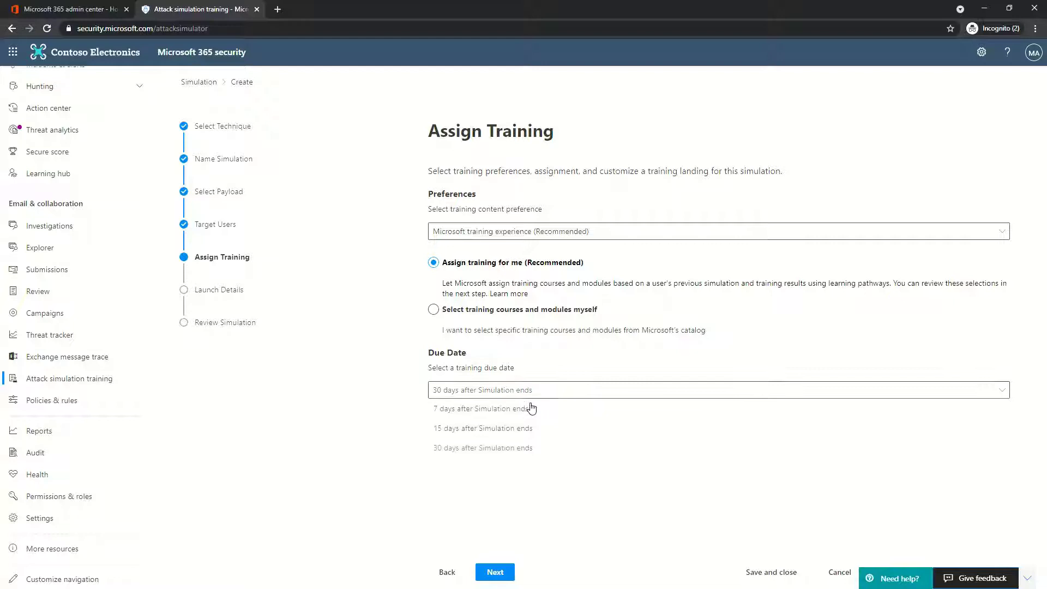
{"action": "left_click", "coordinate": [494, 410]}
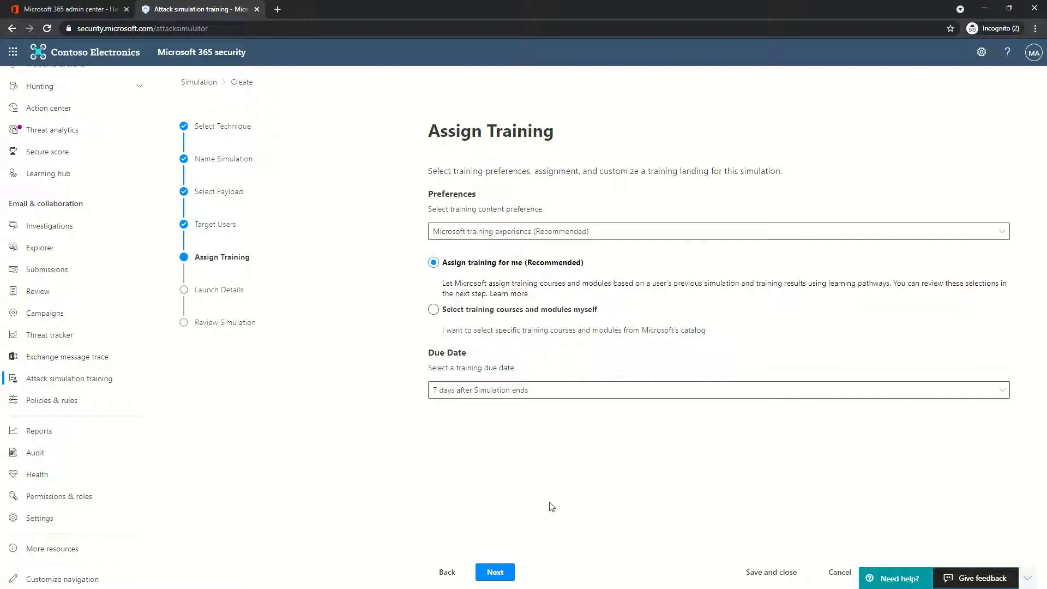
Go to the Training landing page step and review its body text without changing it
{"action": "left_click", "coordinate": [505, 574]}
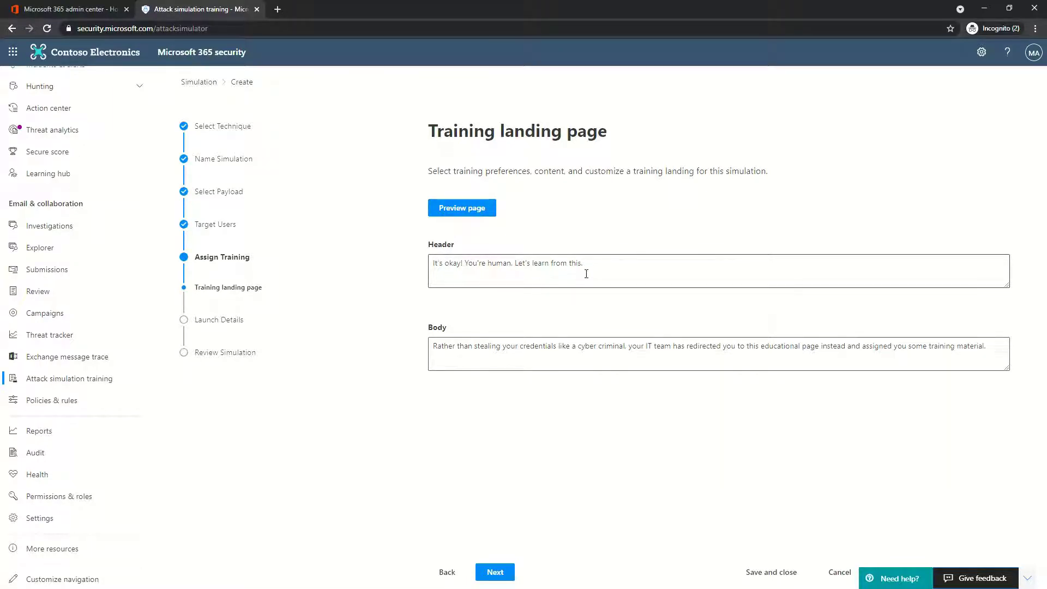
{"action": "left_click", "coordinate": [518, 349]}
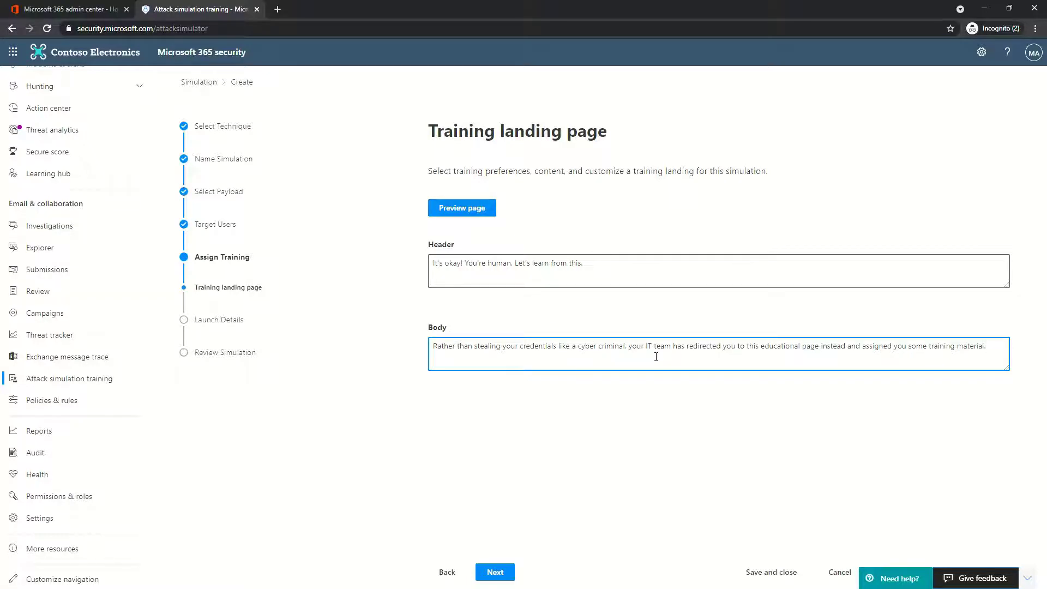
{"action": "left_click", "coordinate": [650, 323]}
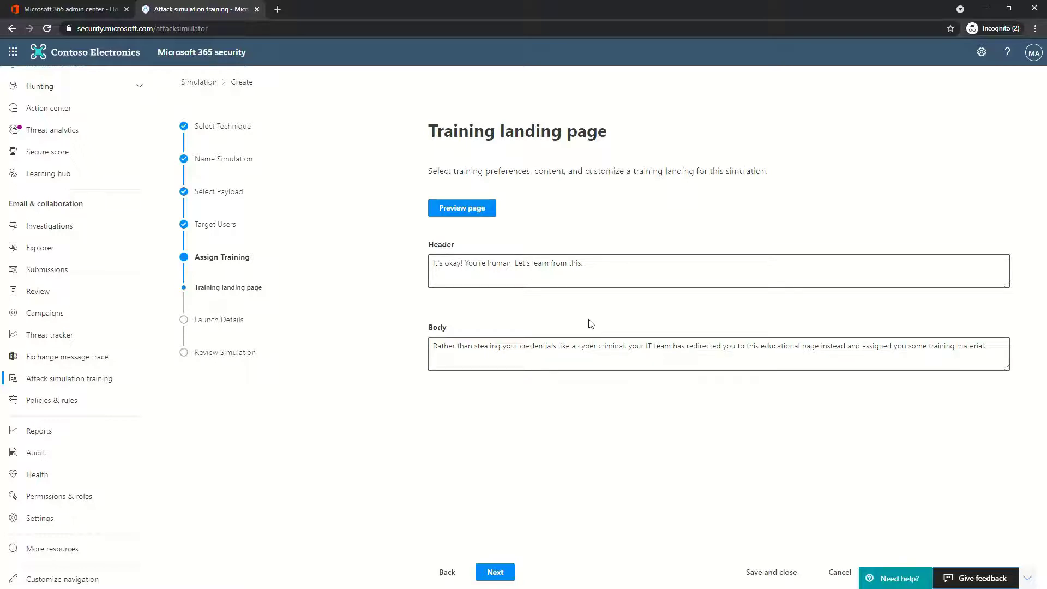
Proceed to Launch Details: launch immediately, end after 2 days on 4/11/2021
{"action": "left_click", "coordinate": [495, 572]}
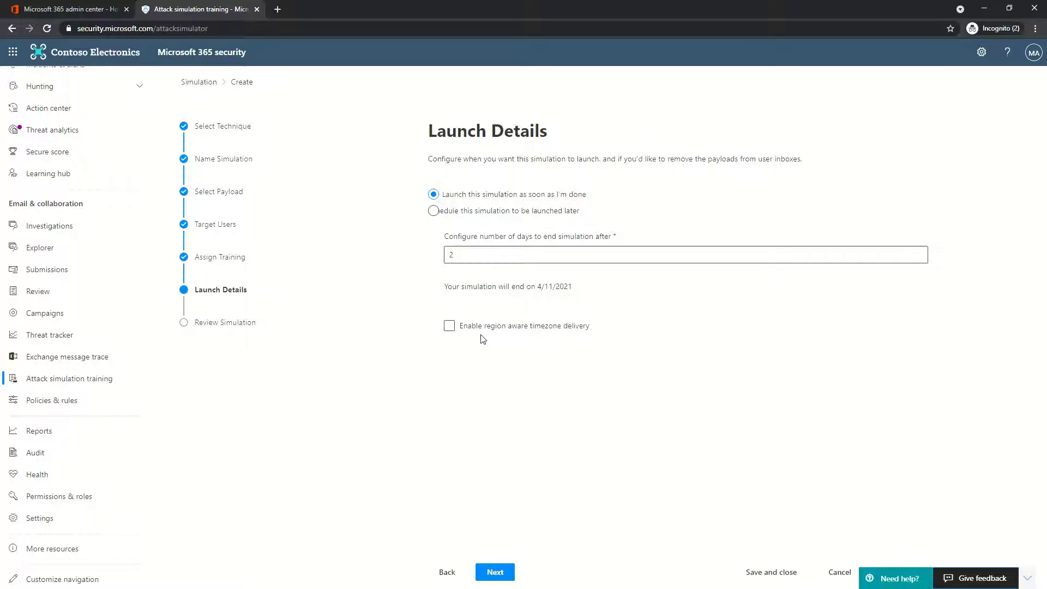
Open Review Simulation and check the Credential Harvest technique, description, and Full mailbox notice payload
{"action": "left_click", "coordinate": [502, 571]}
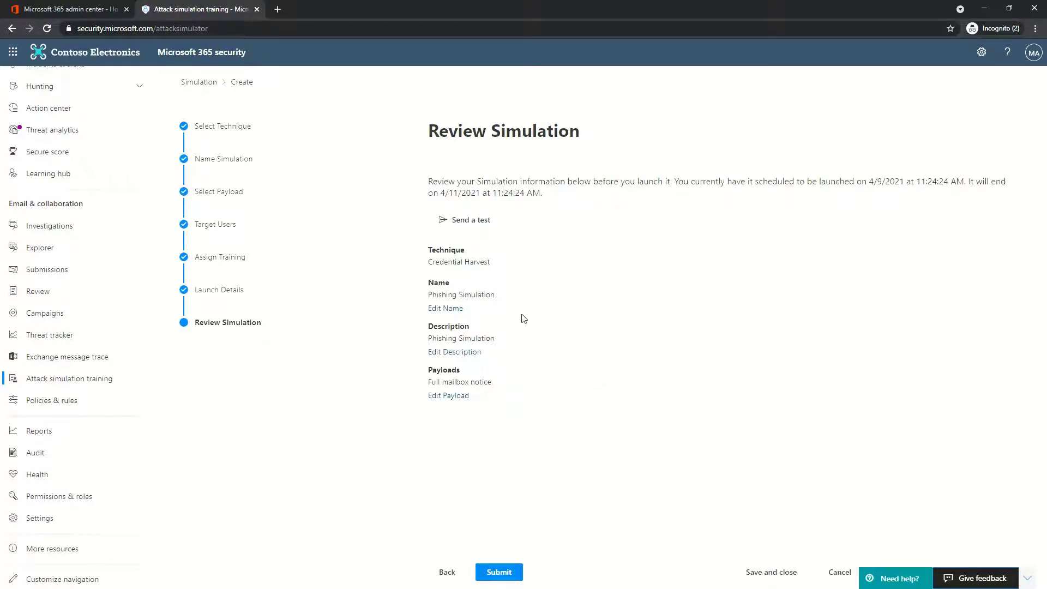
{"action": "left_click_drag", "start_coordinate": [429, 261], "coordinate": [490, 262]}
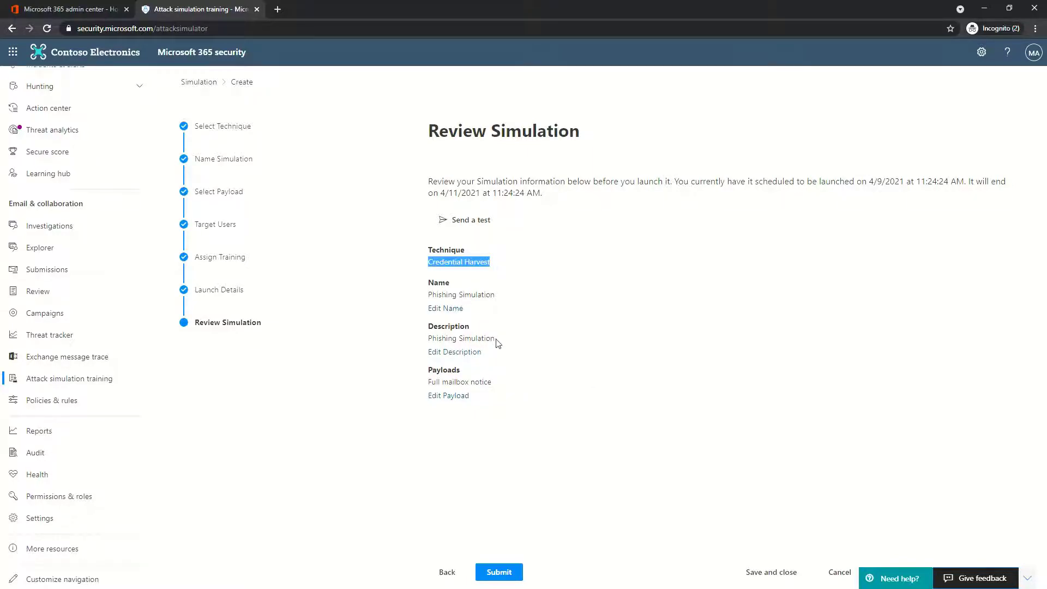
{"action": "left_click_drag", "start_coordinate": [496, 339], "coordinate": [428, 338]}
{"action": "left_click_drag", "start_coordinate": [458, 388], "coordinate": [505, 399]}
{"action": "left_click", "coordinate": [557, 402]}
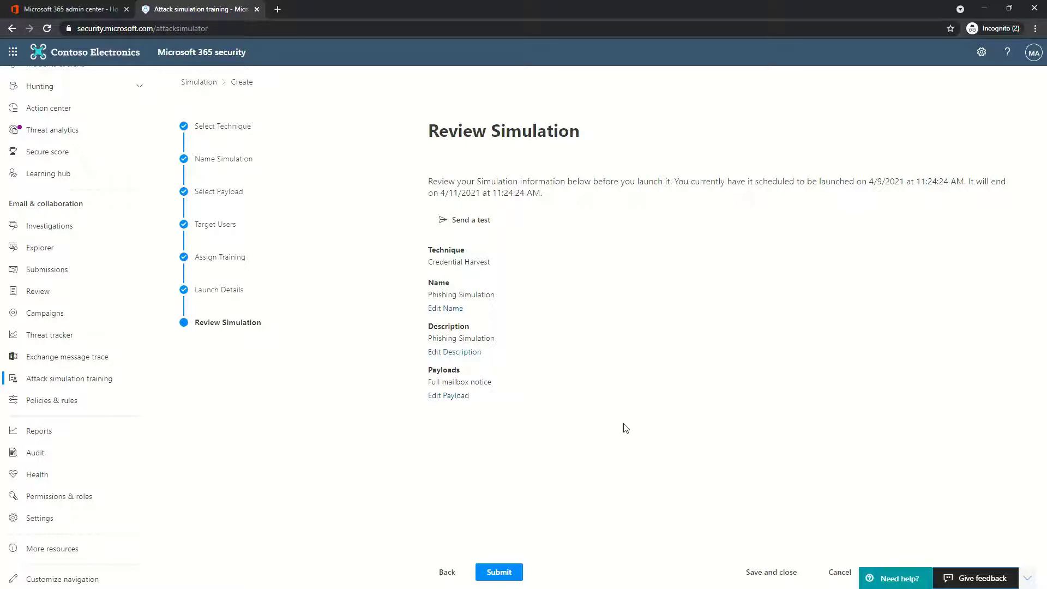
Submit the Phishing Simulation for launch to 1 user and close the confirmation
{"action": "left_click", "coordinate": [504, 573]}
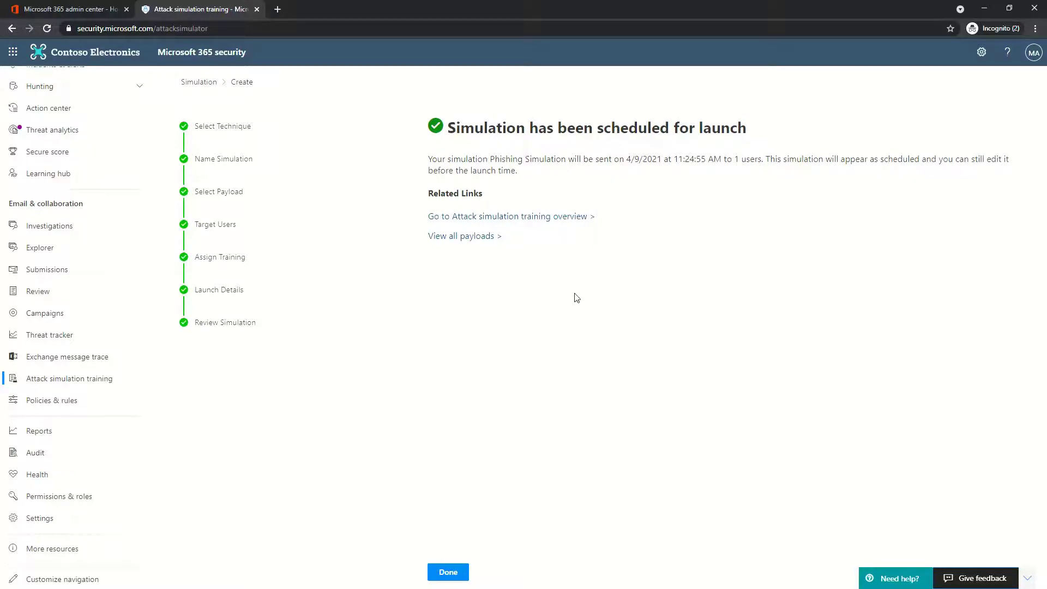
{"action": "left_click", "coordinate": [448, 573]}
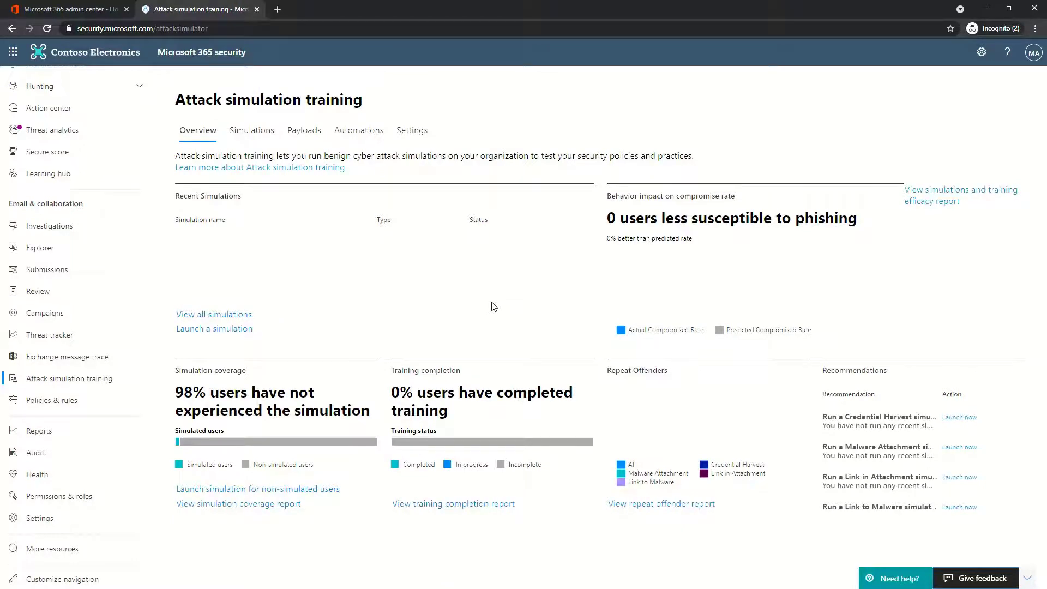
Reload the overview and open 'Phishing Simulation' from Recent Simulations to see it In progress
{"action": "left_click", "coordinate": [47, 29]}
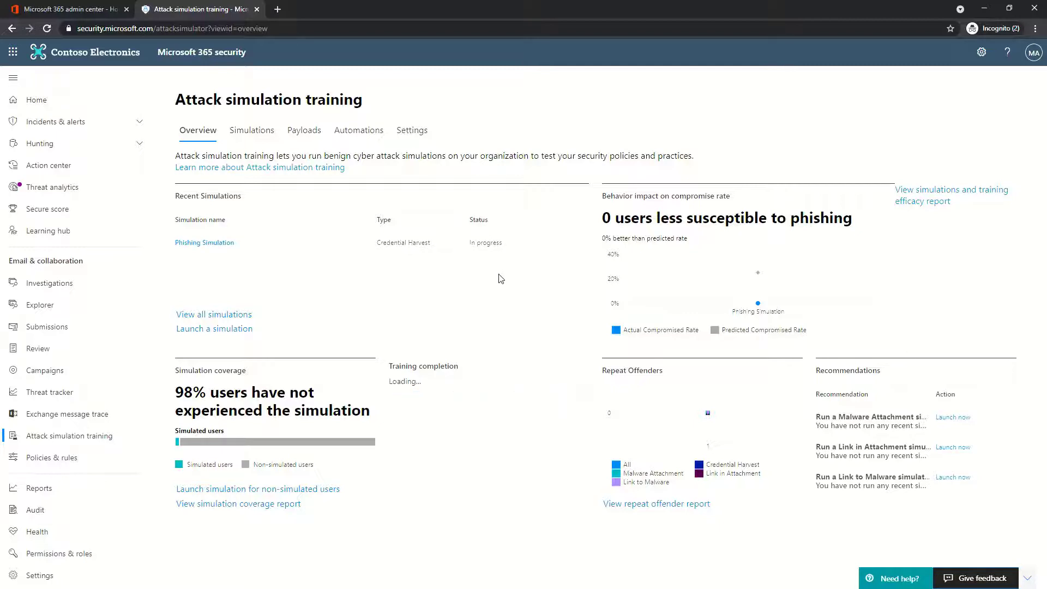
{"action": "left_click", "coordinate": [494, 243]}
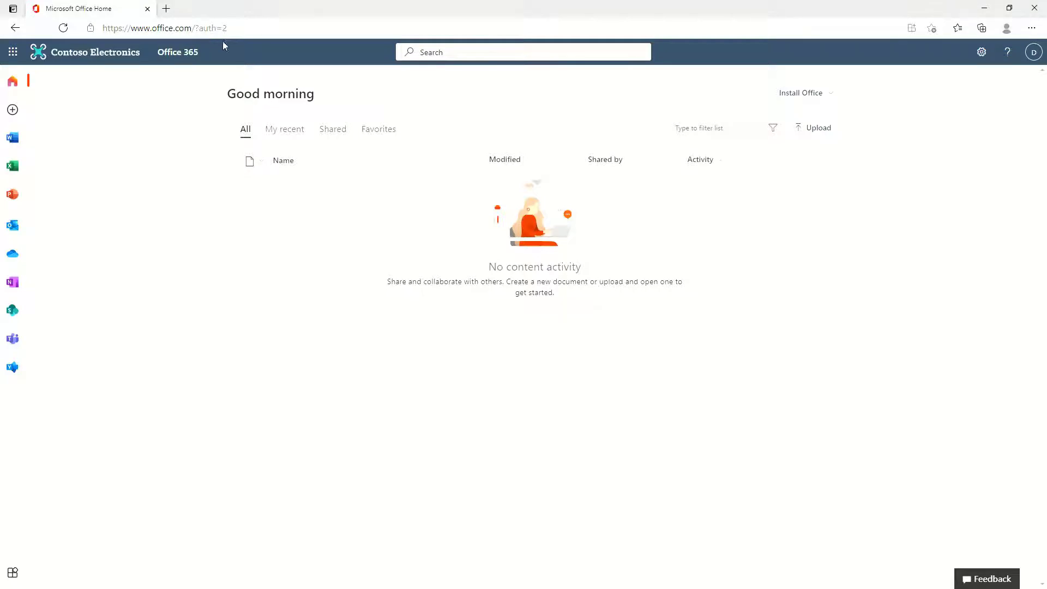
Verify the signed-in account, then switch to Outlook from the app launcher
{"action": "left_click", "coordinate": [1034, 51]}
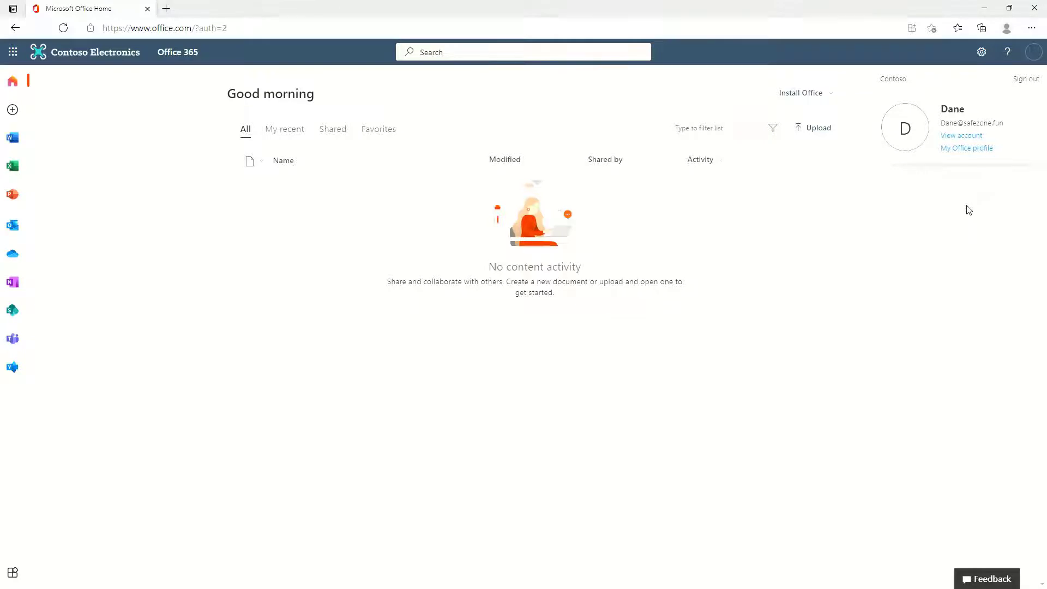
{"action": "left_click", "coordinate": [12, 52]}
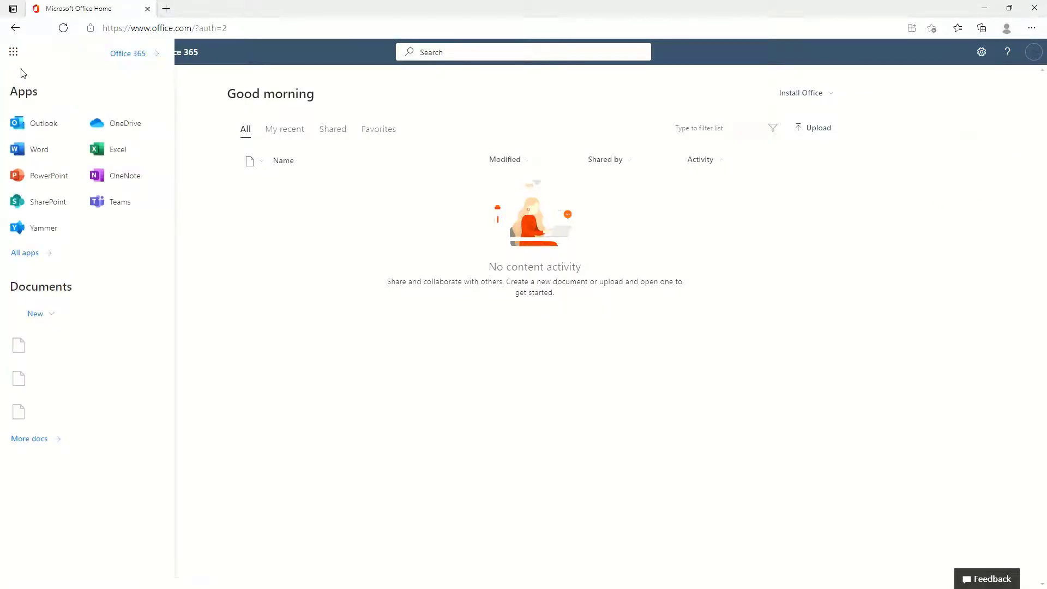
{"action": "left_click", "coordinate": [37, 126]}
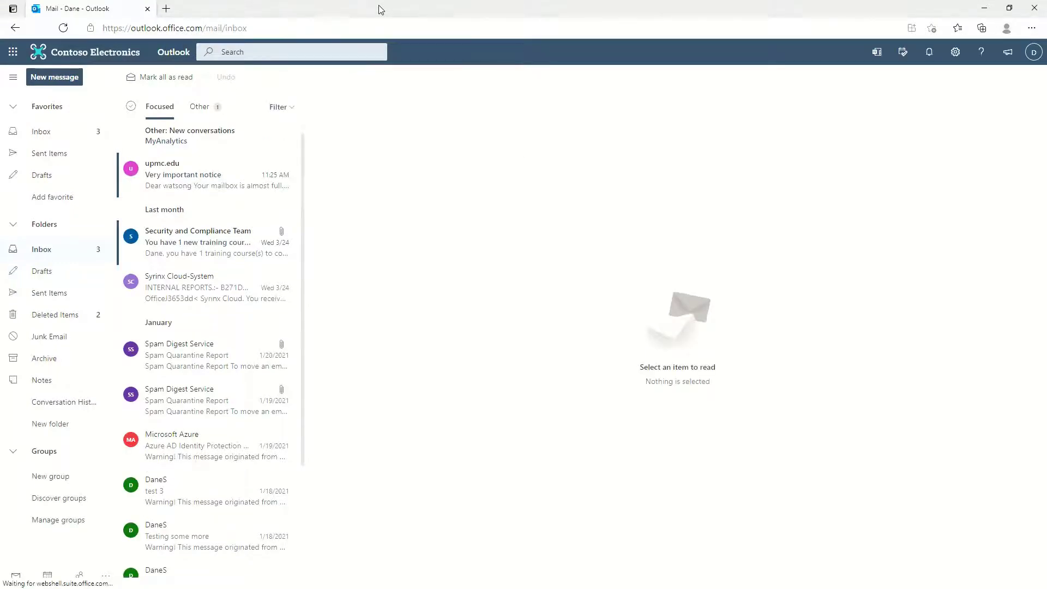
Open the 'Very important notice' email in its own window and follow its 'Click here' link
{"action": "left_click", "coordinate": [182, 187]}
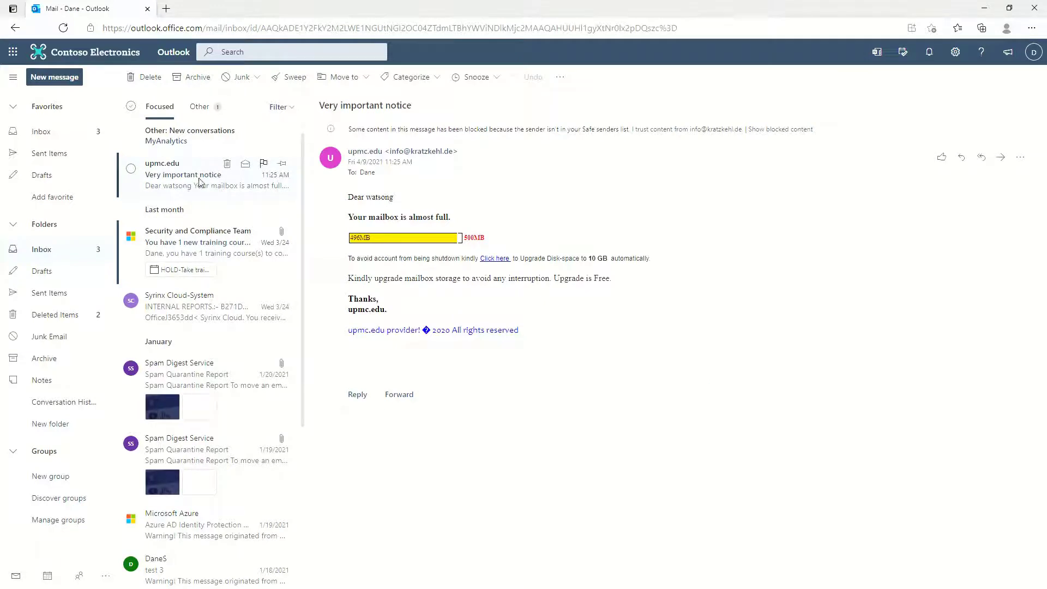
{"action": "double_click", "coordinate": [195, 183]}
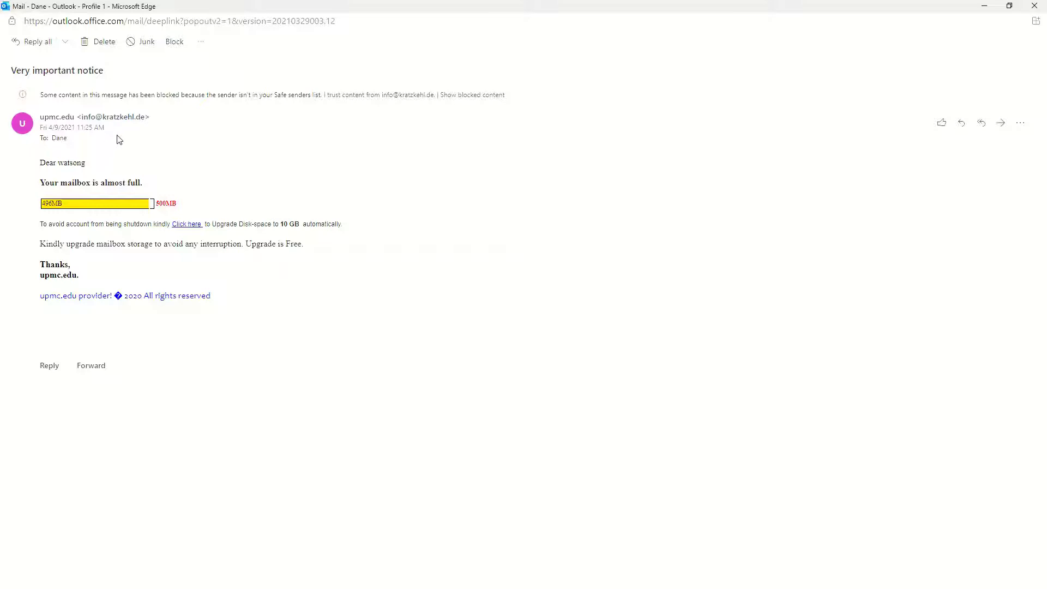
{"action": "mouse_move", "coordinate": [124, 129]}
{"action": "left_click", "coordinate": [185, 224]}
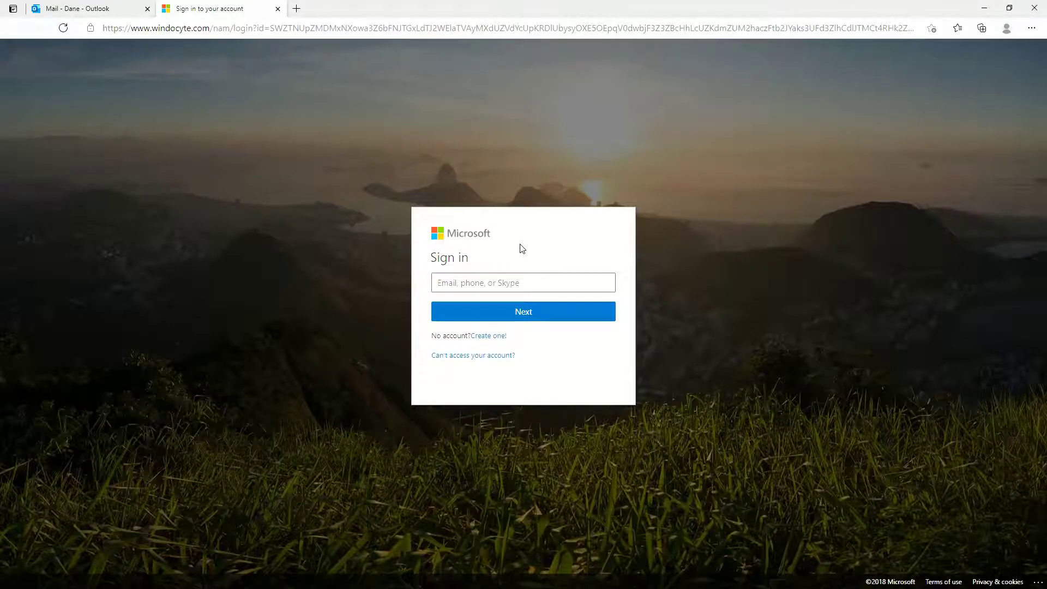
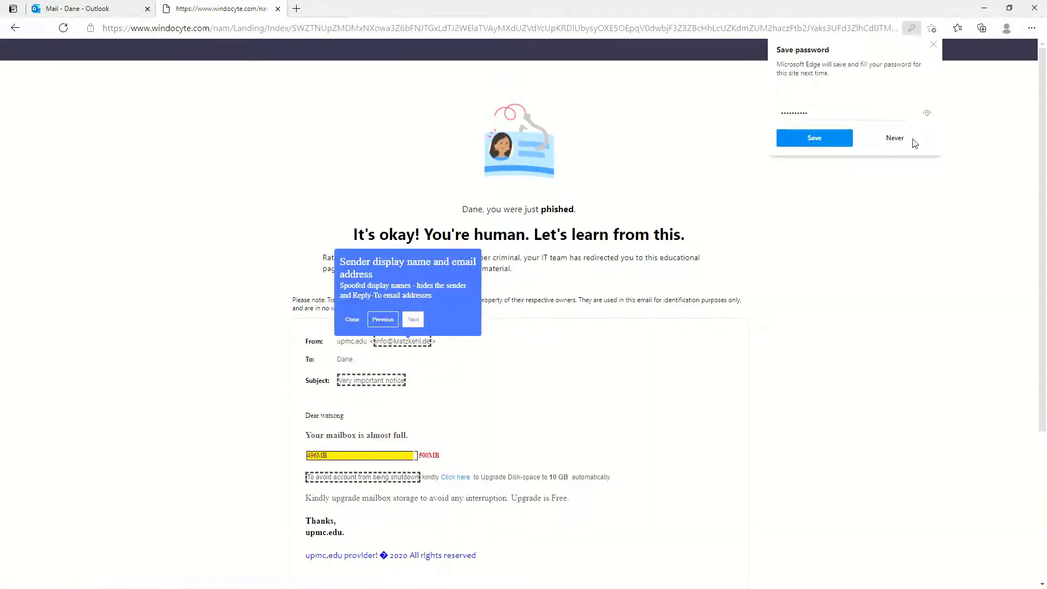
Decline Edge's offer to save the password on the phishing landing page by choosing Never
{"action": "left_click", "coordinate": [915, 142]}
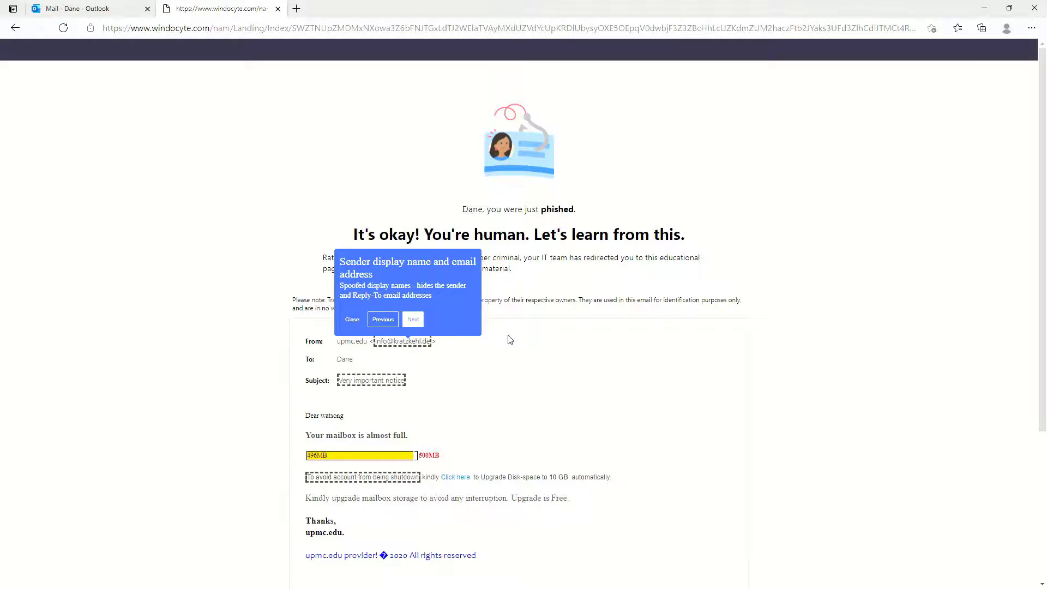
Step through the landing page's red-flag tips: sense of urgency, threatening language, then the spoofed sender
{"action": "scroll", "coordinate": [510, 339], "scroll_direction": "down", "scroll_amount": 3}
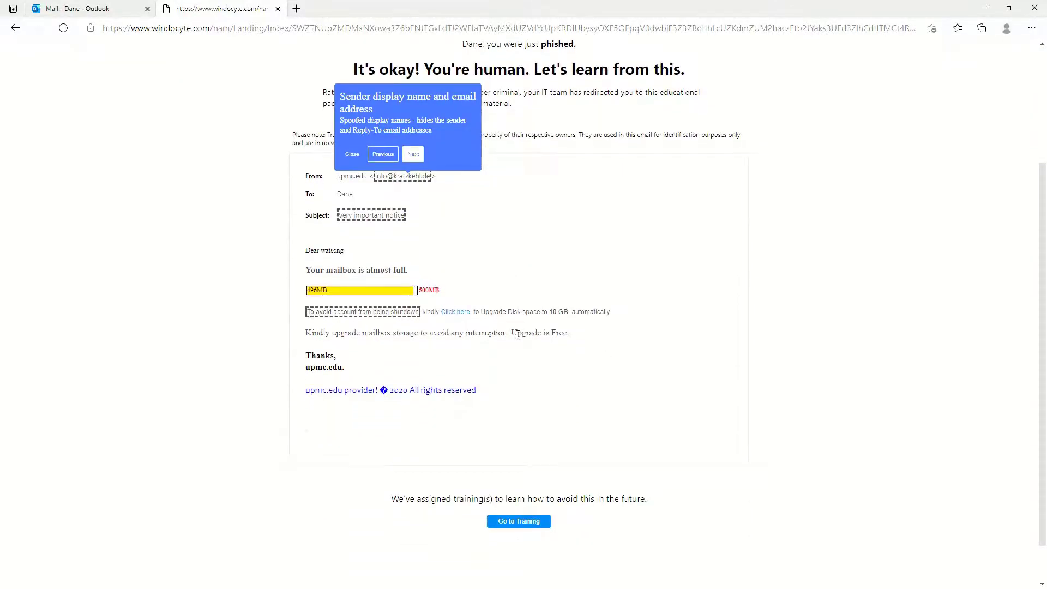
{"action": "scroll", "coordinate": [518, 334], "scroll_direction": "up", "scroll_amount": 2}
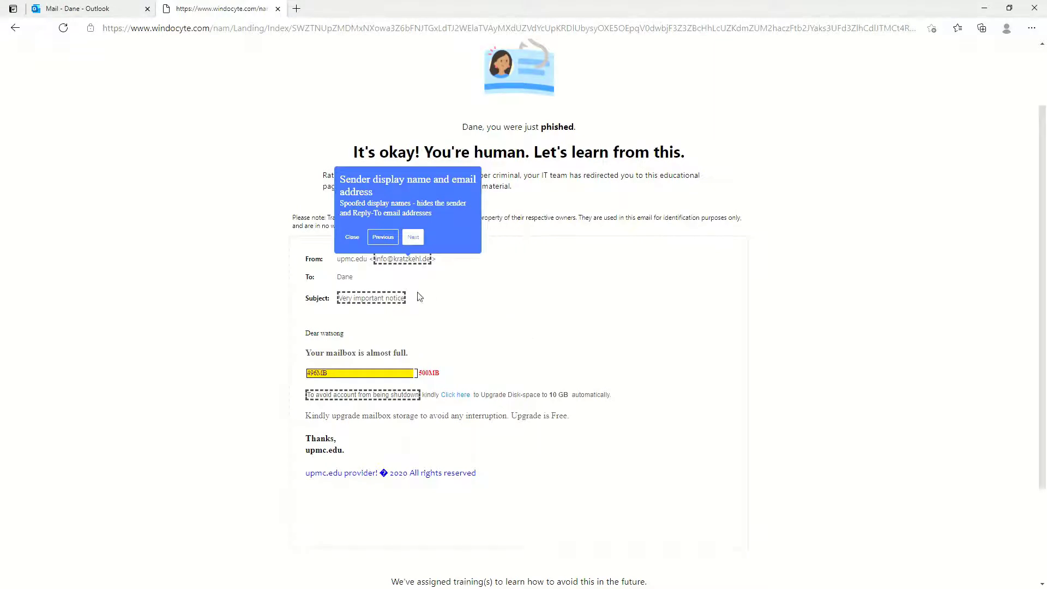
{"action": "left_click", "coordinate": [411, 238]}
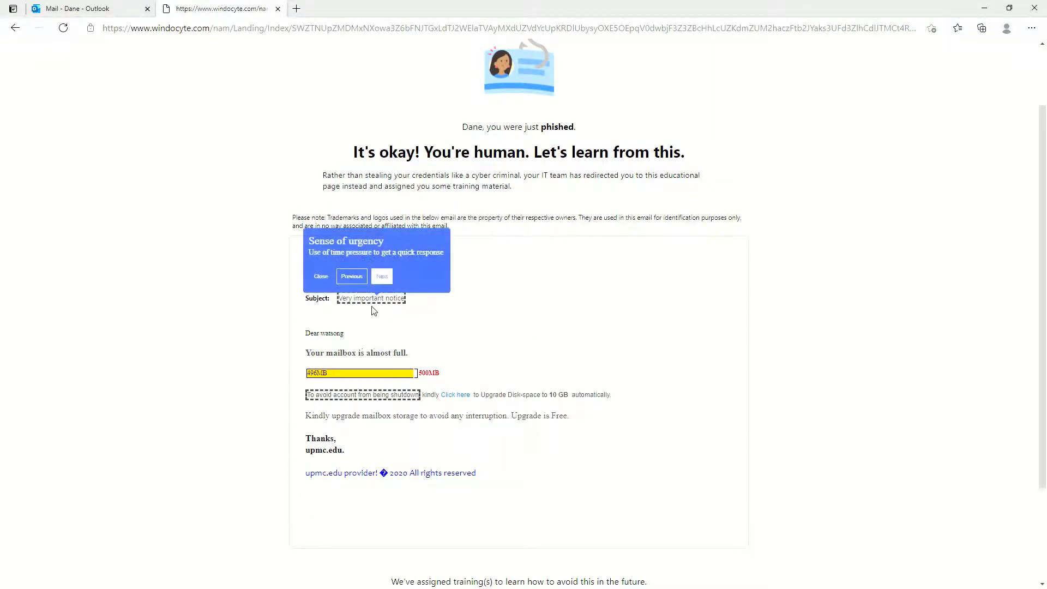
{"action": "left_click", "coordinate": [382, 276]}
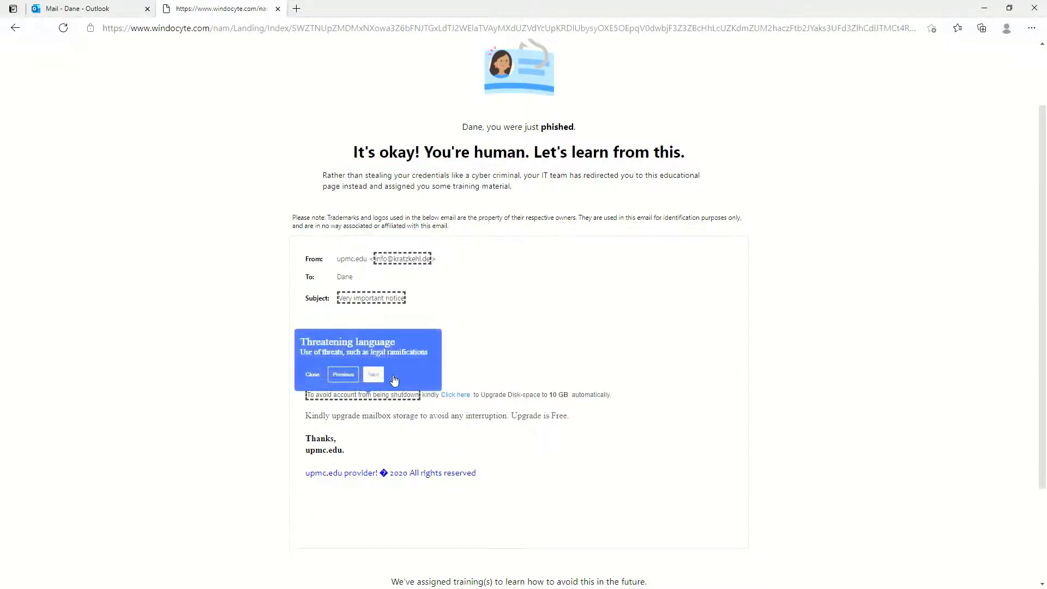
{"action": "left_click", "coordinate": [412, 237]}
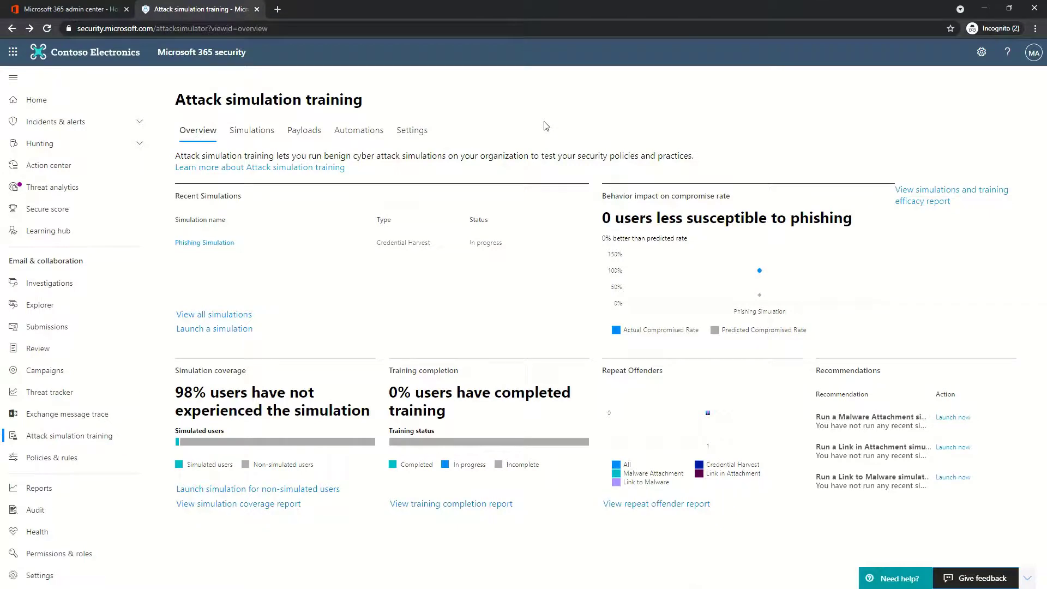
Open the Phishing Simulation results, showing 1 of 1 users compromised and 23 recommended actions
{"action": "left_click", "coordinate": [216, 243]}
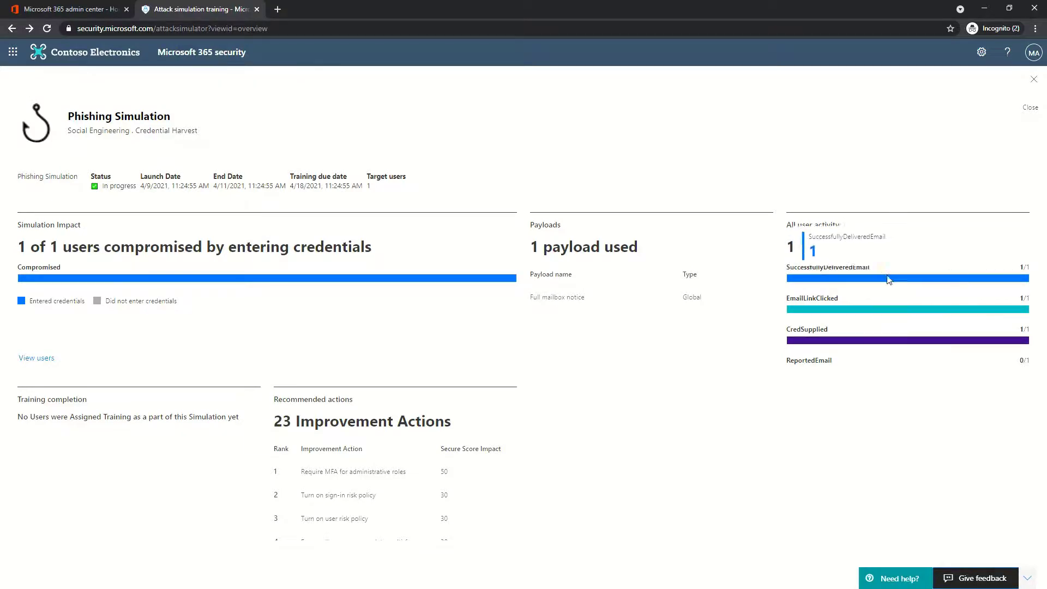
{"action": "mouse_move", "coordinate": [814, 310]}
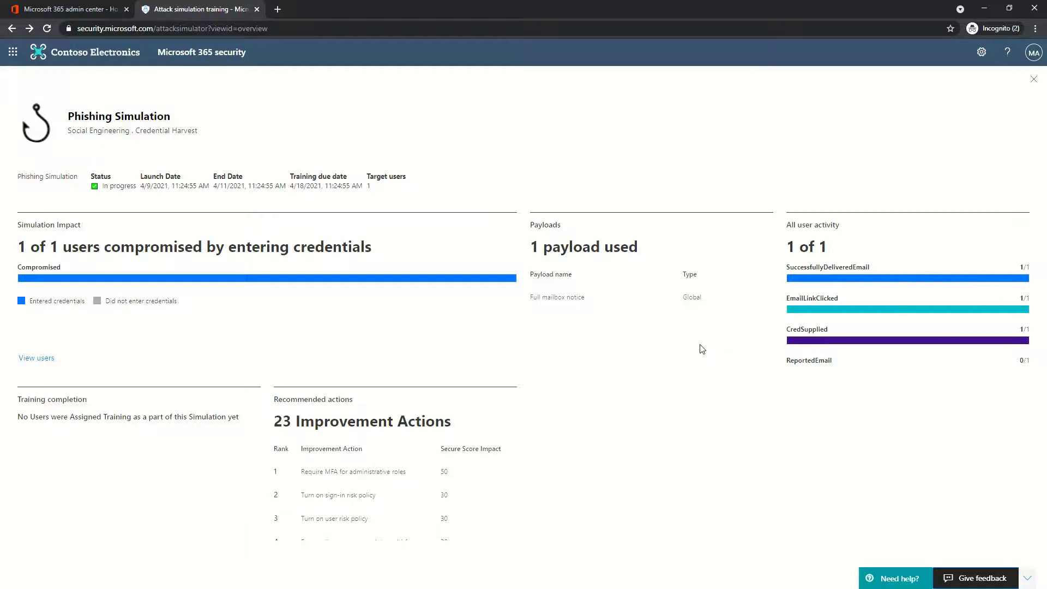
List the simulation's targeted users, then go back to the Attack simulation training overview
{"action": "left_click", "coordinate": [39, 360]}
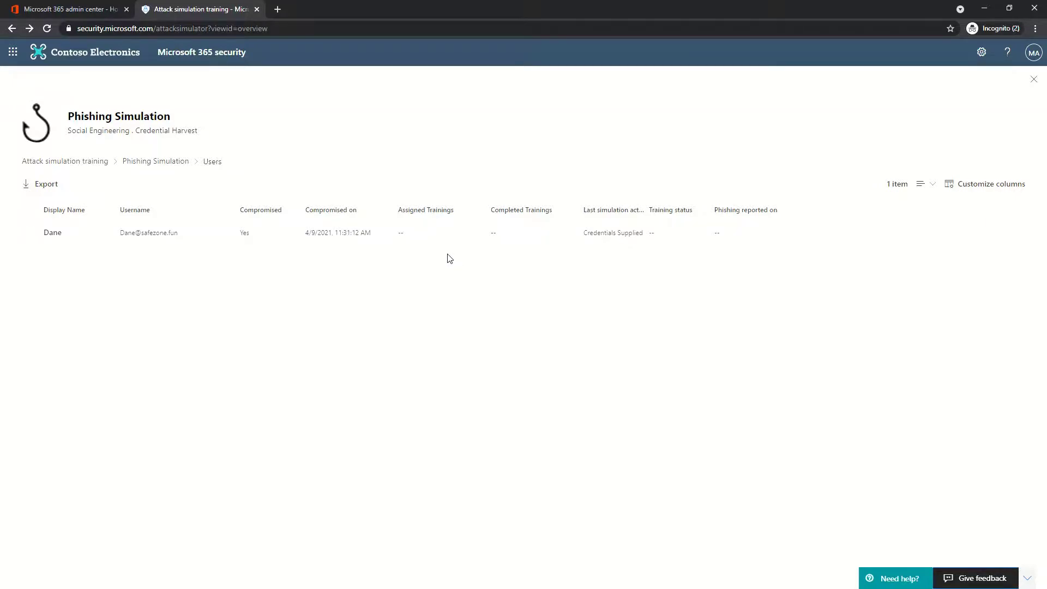
{"action": "left_click", "coordinate": [173, 165]}
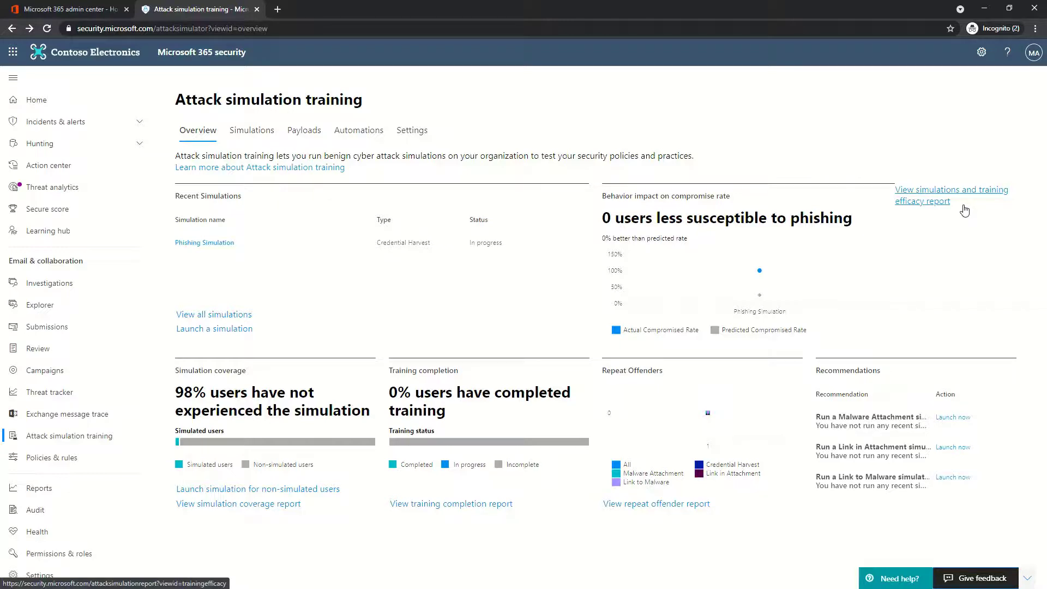
Open the Training Efficacy report: Phishing Simulation at 100% actual versus 25% predicted compromise
{"action": "left_click", "coordinate": [939, 200]}
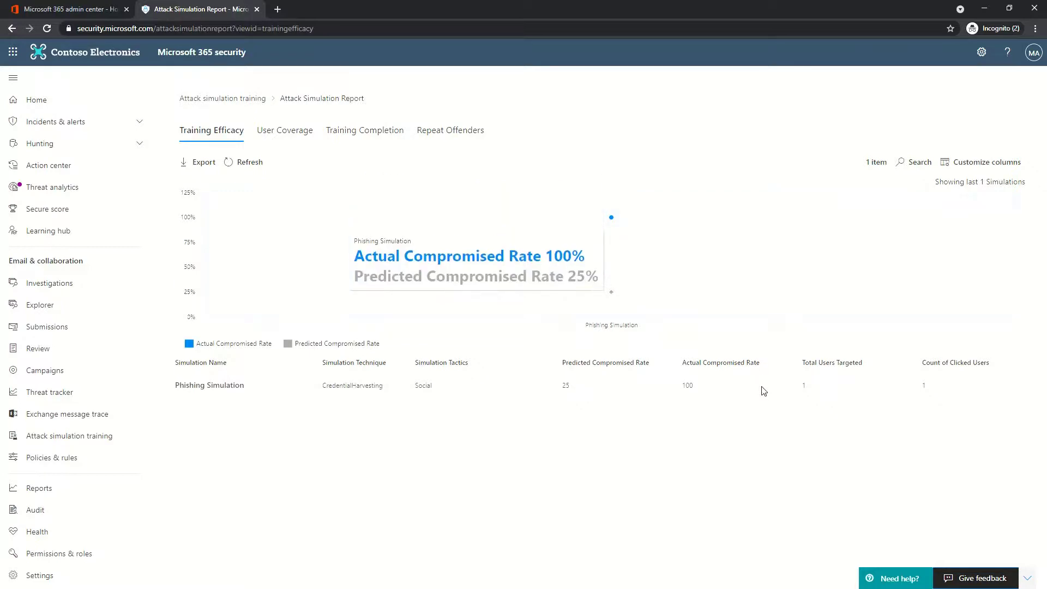
{"action": "mouse_move", "coordinate": [618, 238]}
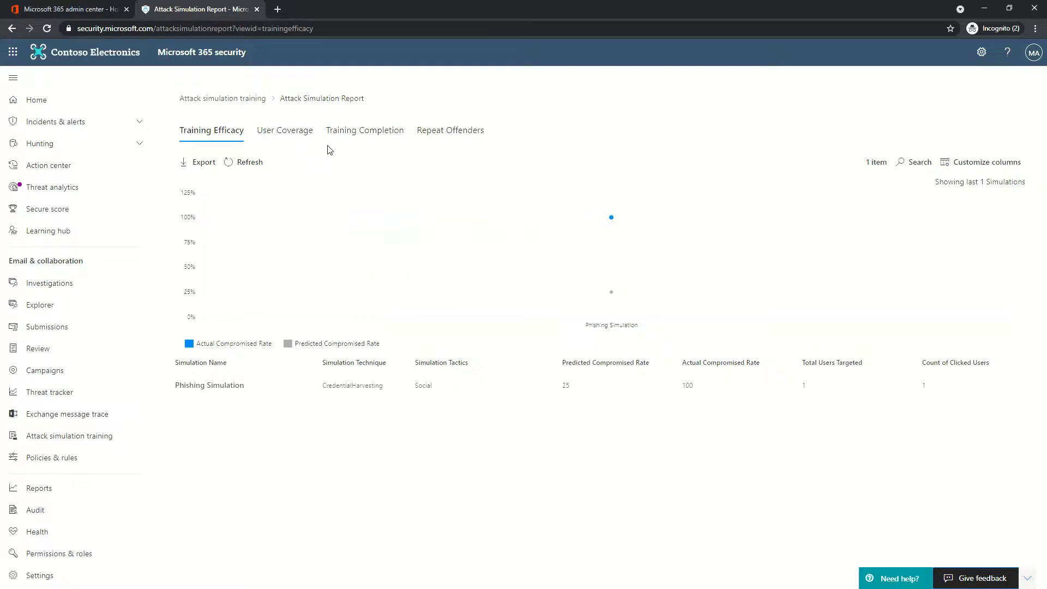
Check the Training Completion view showing 1 user incomplete, then return to Overview with Alt+Left
{"action": "left_click", "coordinate": [371, 138]}
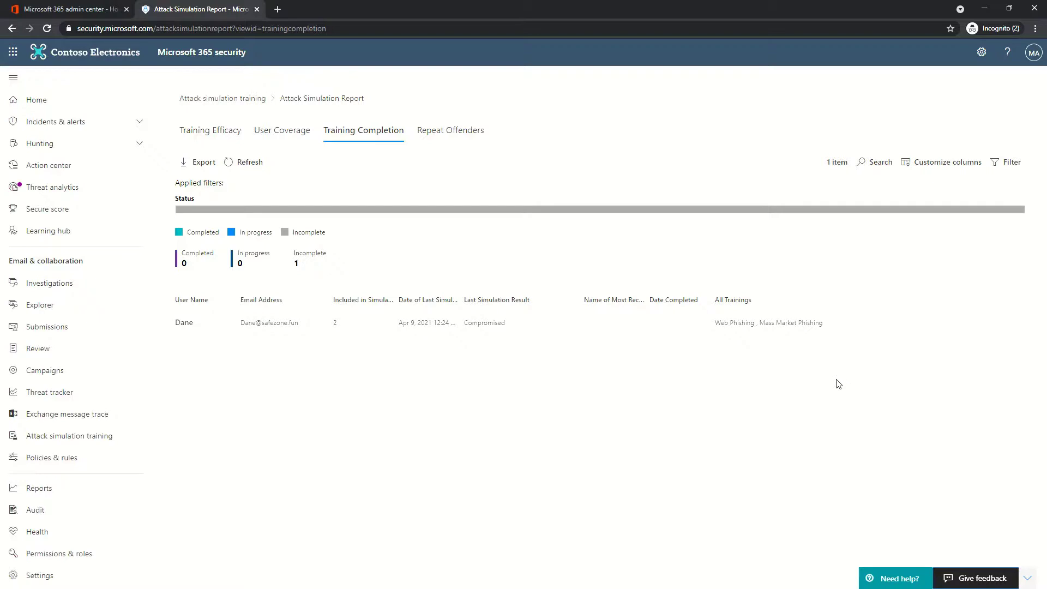
{"action": "key", "text": "alt+Left"}
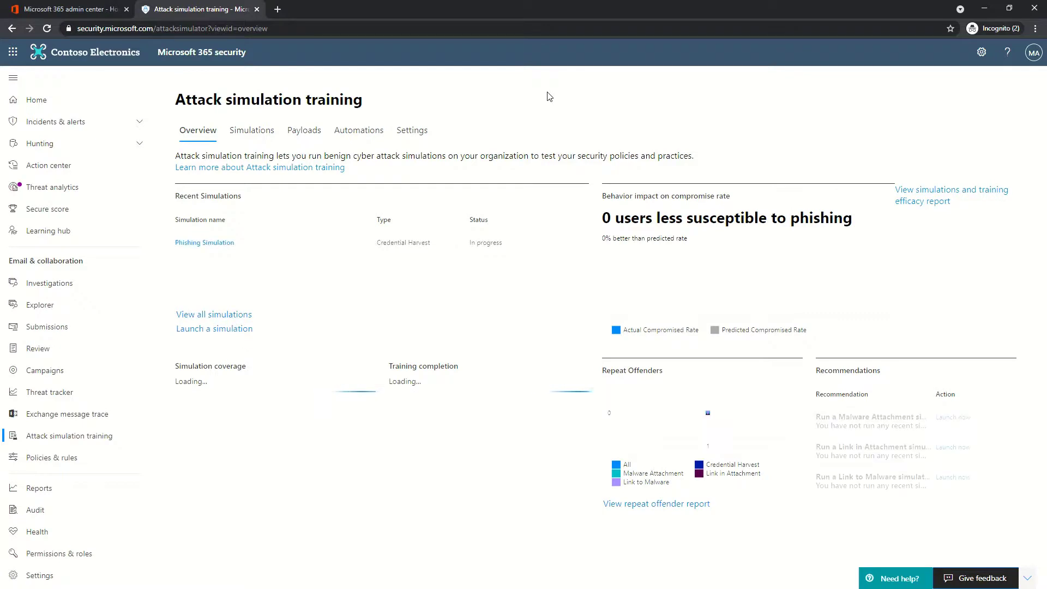